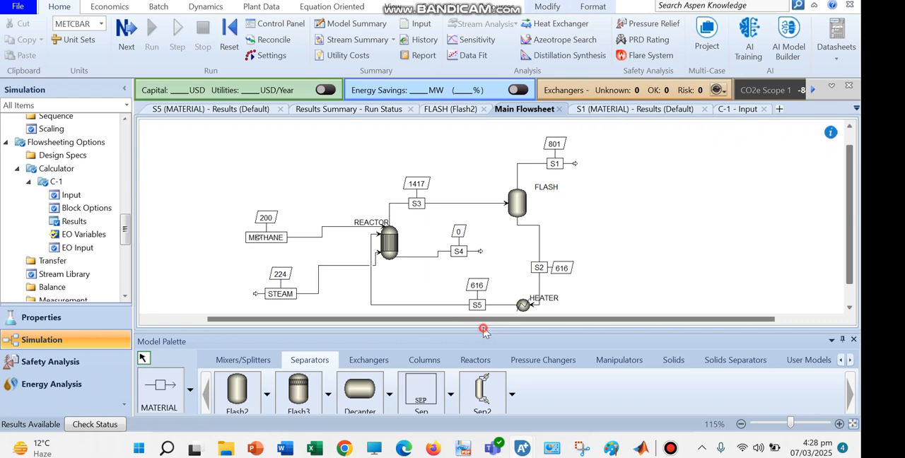
Place a Sep separator block on the flowsheet beside the end of the flash drum's vapour stream S1.
{"action": "left_click", "coordinate": [451, 382]}
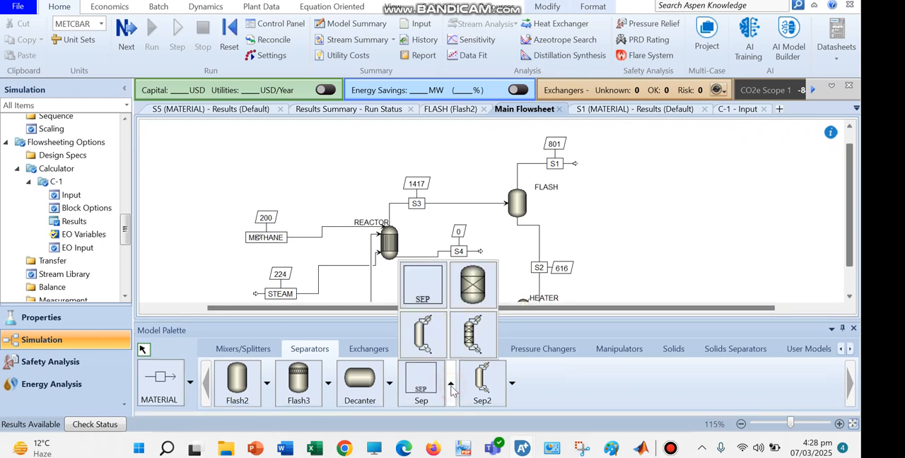
{"action": "left_click", "coordinate": [425, 291]}
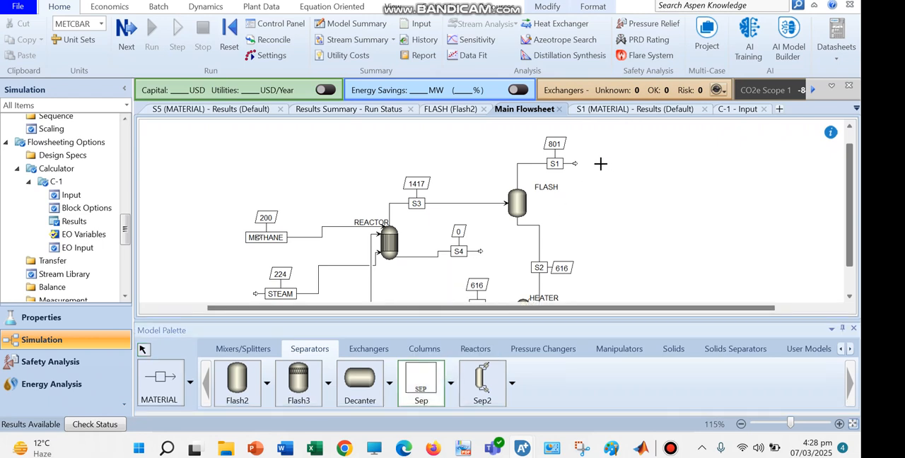
{"action": "left_click", "coordinate": [594, 160]}
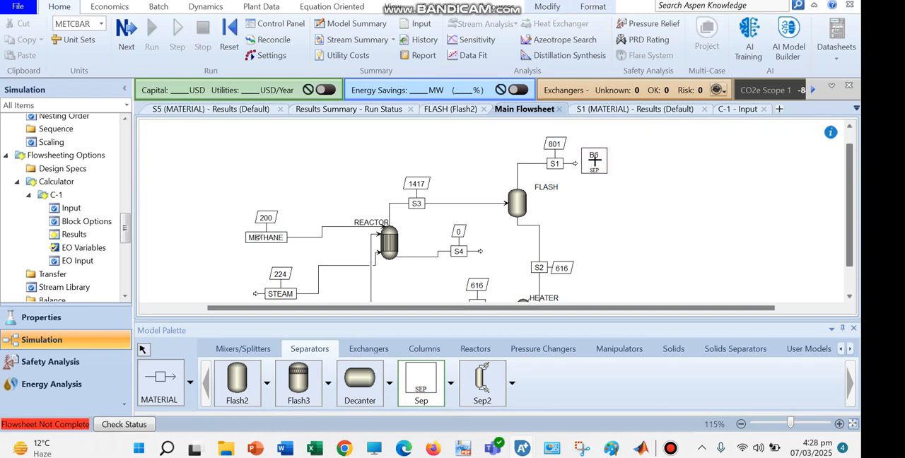
{"action": "key", "text": "Escape"}
Rename the new separator block as MEMBRANE and move its label above the block.
{"action": "left_click", "coordinate": [594, 159]}
{"action": "left_click", "coordinate": [594, 157]}
{"action": "type", "text": "MEMBRANE"}
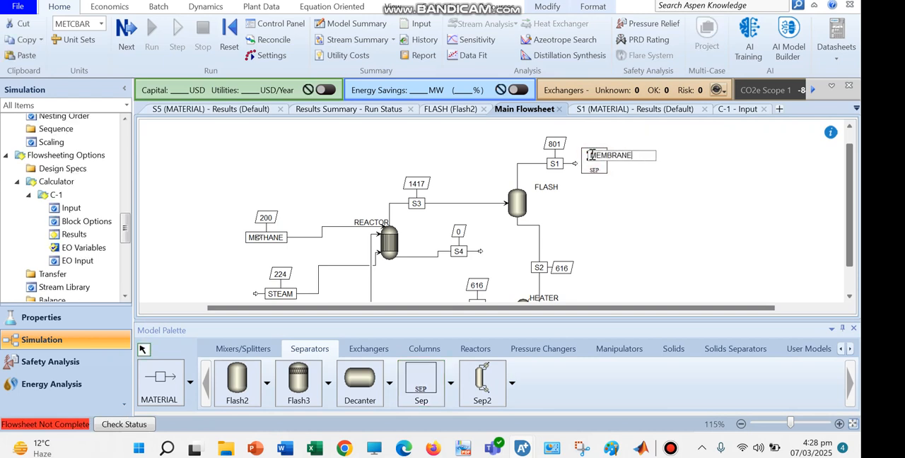
{"action": "key", "text": "Return"}
{"action": "left_click", "coordinate": [606, 145]}
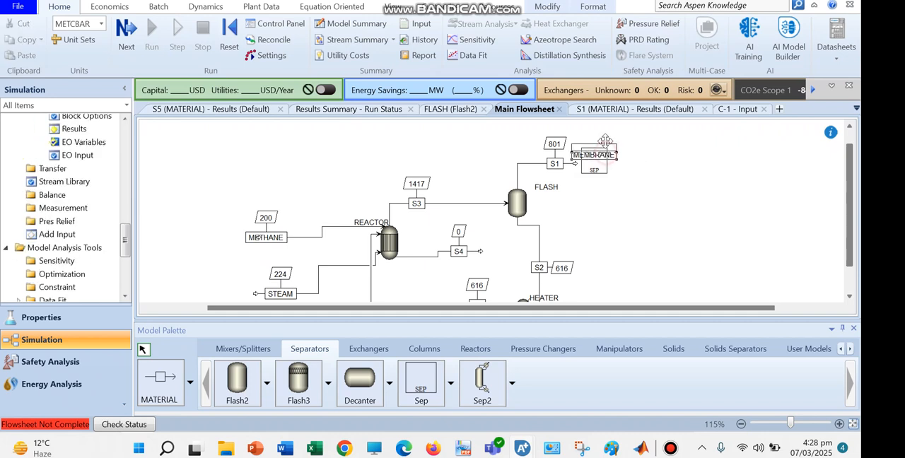
{"action": "left_click_drag", "start_coordinate": [605, 143], "coordinate": [614, 119]}
Connect stream S1 to the MEMBRANE block's inlet and rename the stream as SYN-D.
{"action": "left_click", "coordinate": [575, 167]}
{"action": "left_click_drag", "start_coordinate": [576, 163], "coordinate": [594, 162]}
{"action": "left_click", "coordinate": [528, 158]}
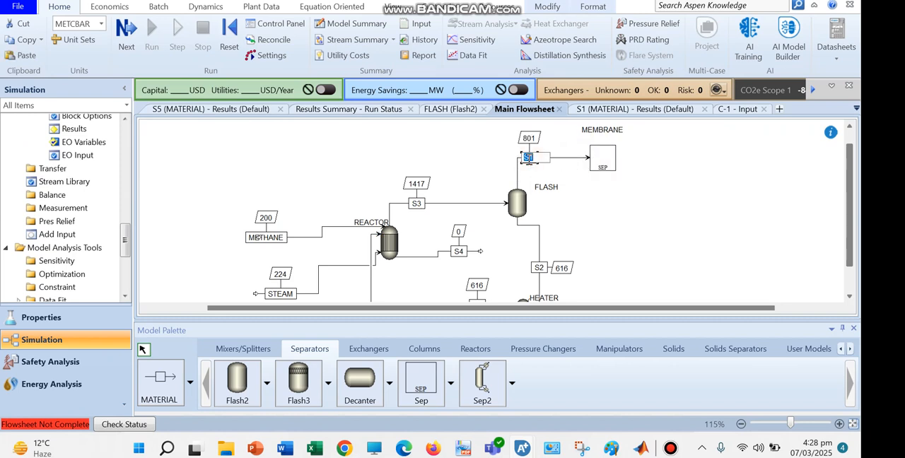
{"action": "type", "text": "SYN-D"}
{"action": "left_click", "coordinate": [643, 195]}
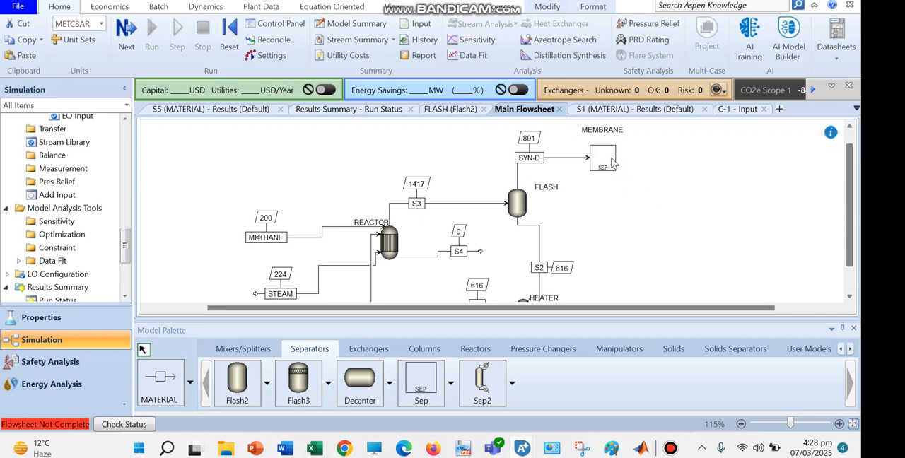
Draw a material outlet stream from the MEMBRANE block and name it PER.
{"action": "left_click", "coordinate": [180, 375]}
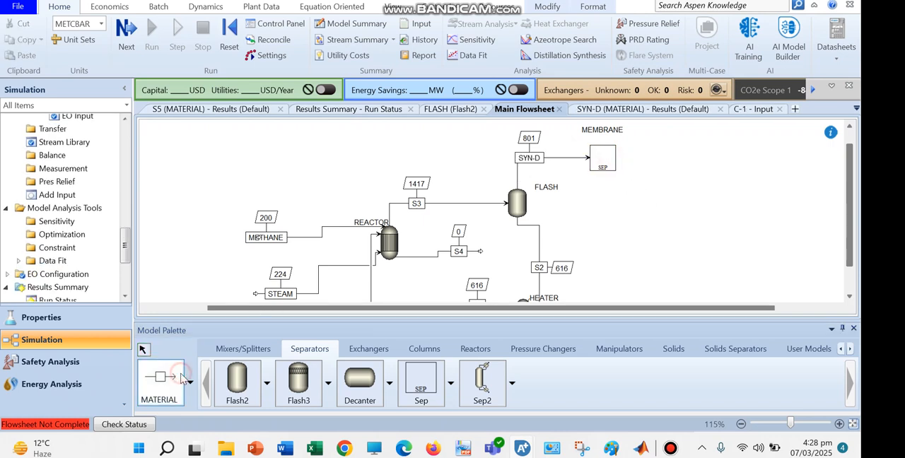
{"action": "left_click", "coordinate": [619, 159]}
{"action": "left_click", "coordinate": [696, 150]}
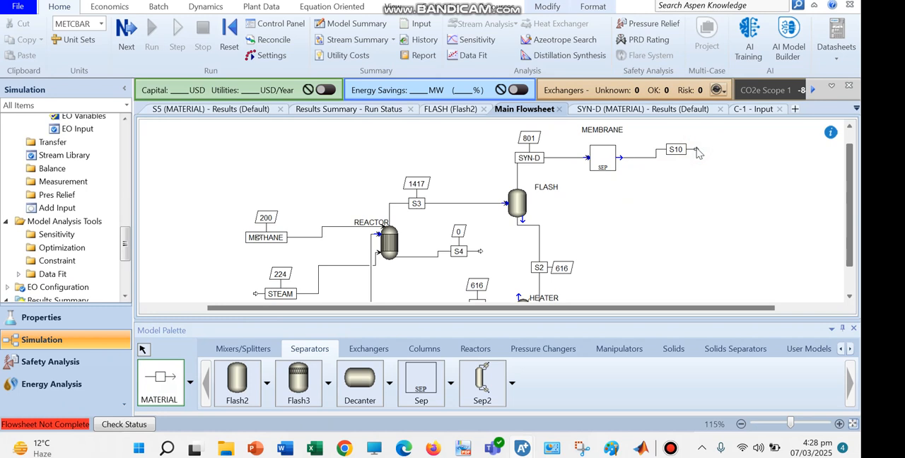
{"action": "double_click", "coordinate": [676, 149]}
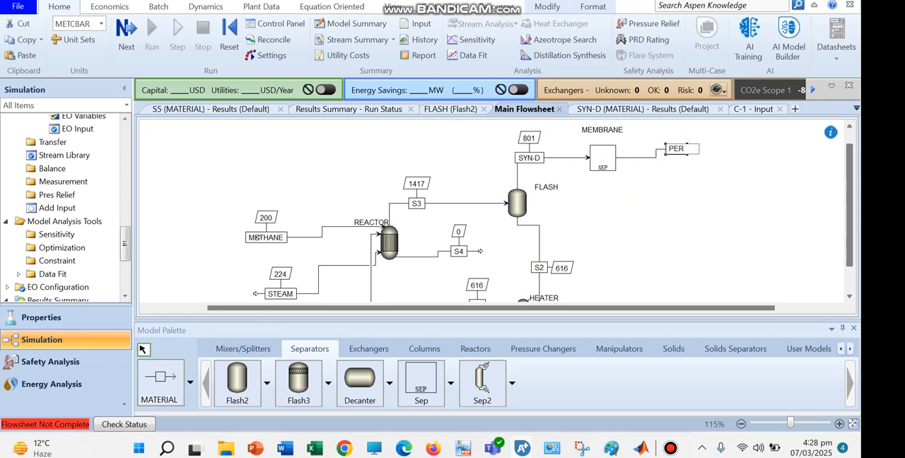
{"action": "type", "text": "PER"}
{"action": "key", "text": "Return"}
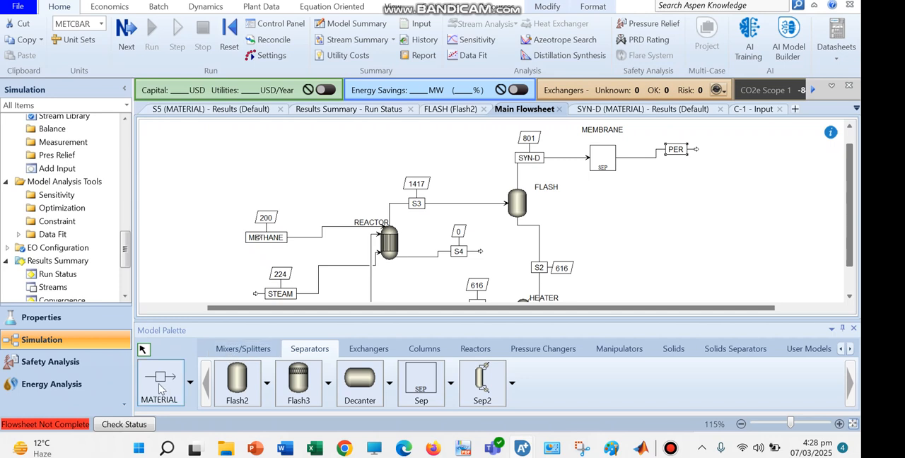
Draw a second material outlet stream from the MEMBRANE block, below PER, and name it RET.
{"action": "left_click", "coordinate": [160, 383]}
{"action": "left_click", "coordinate": [623, 158]}
{"action": "left_click", "coordinate": [684, 204]}
{"action": "key", "text": "Escape"}
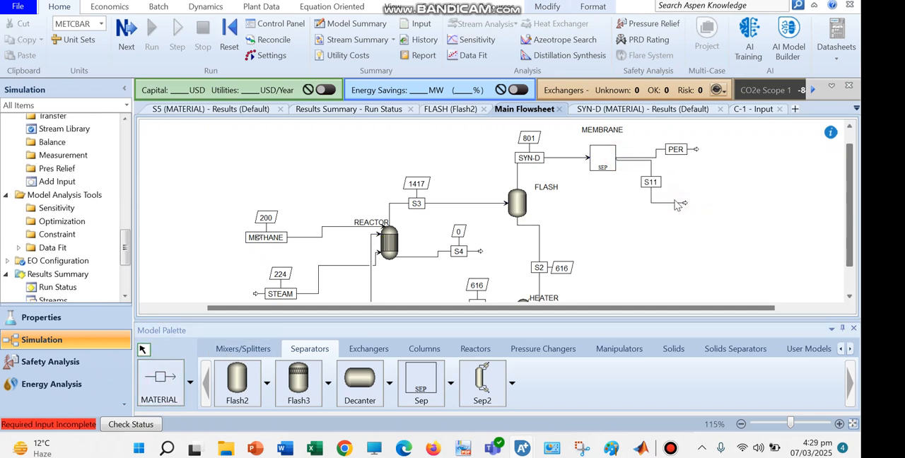
{"action": "left_click", "coordinate": [651, 184]}
{"action": "left_click", "coordinate": [651, 183]}
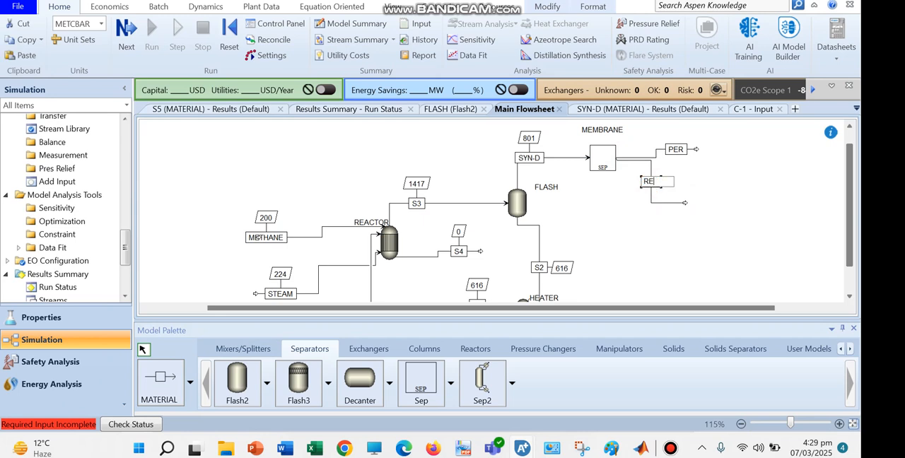
{"action": "type", "text": "RET"}
{"action": "key", "text": "Return"}
{"action": "left_click", "coordinate": [723, 175]}
In the MEMBRANE block's specifications, set the PER split fractions to 0 for CH4, H2O and CO, and 1 for H2.
{"action": "left_click", "coordinate": [601, 153]}
{"action": "double_click", "coordinate": [603, 158]}
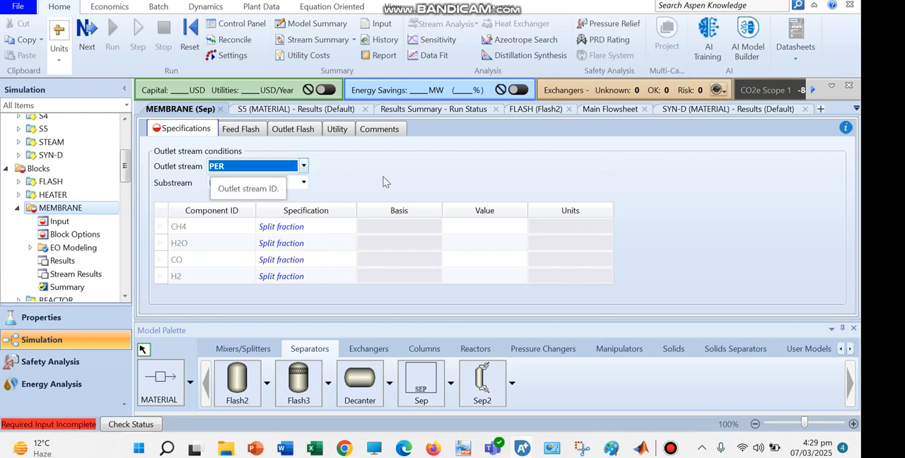
{"action": "left_click", "coordinate": [415, 194]}
{"action": "left_click", "coordinate": [477, 227]}
{"action": "type", "text": "0"}
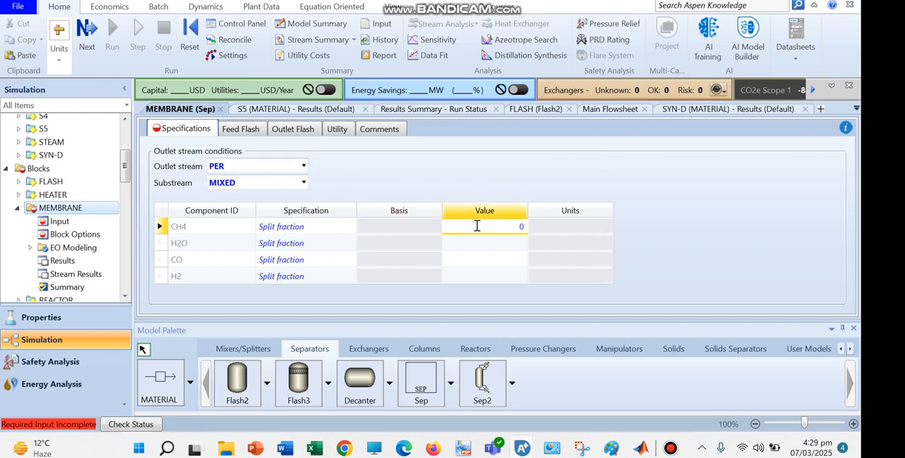
{"action": "key", "text": "Return"}
{"action": "type", "text": "0"}
{"action": "key", "text": "Return"}
{"action": "type", "text": "0"}
{"action": "key", "text": "Return"}
{"action": "type", "text": "1"}
{"action": "left_click", "coordinate": [466, 162]}
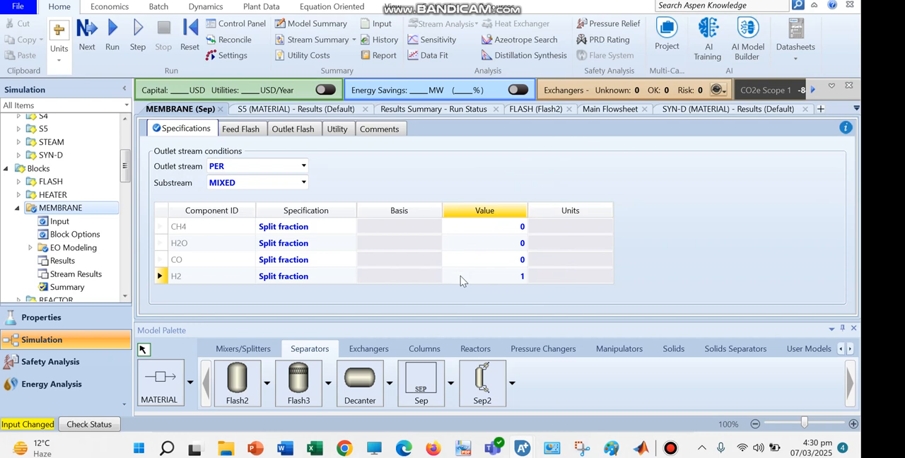
Create a new calculator in the flowsheeting options, accepting the default ID.
{"action": "left_click_drag", "start_coordinate": [126, 171], "coordinate": [127, 181]}
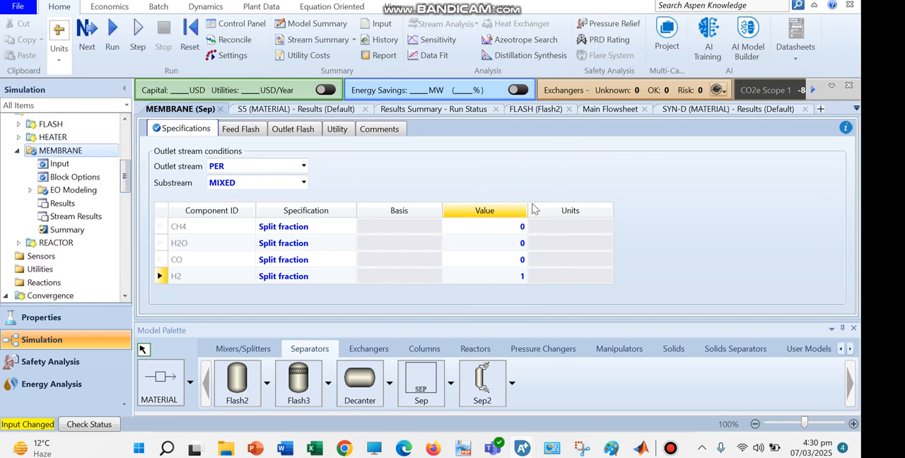
{"action": "left_click_drag", "start_coordinate": [126, 172], "coordinate": [134, 228]}
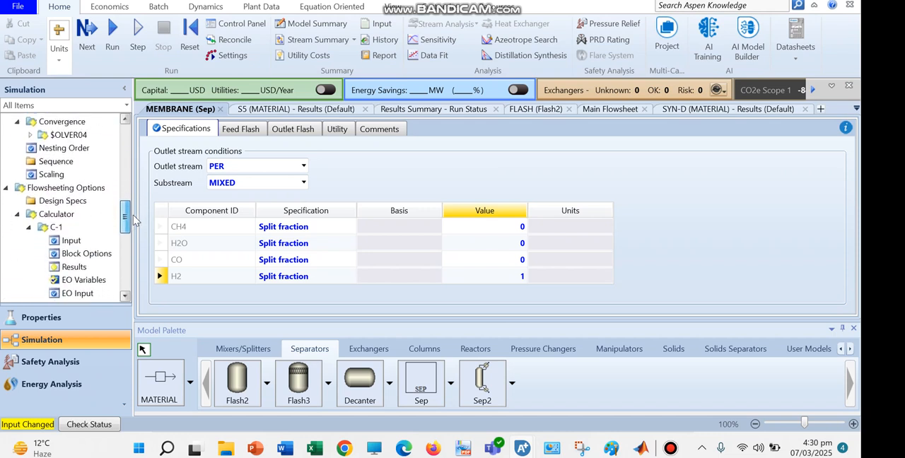
{"action": "left_click", "coordinate": [62, 215]}
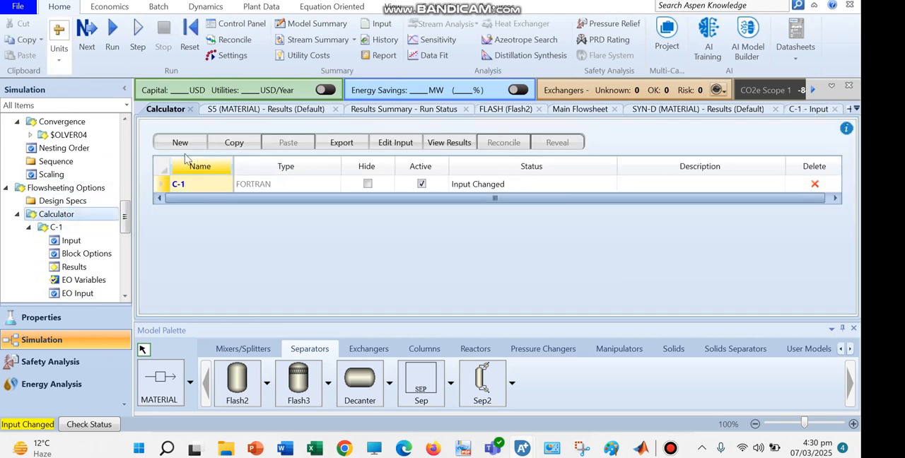
{"action": "left_click", "coordinate": [180, 142]}
{"action": "left_click", "coordinate": [422, 234]}
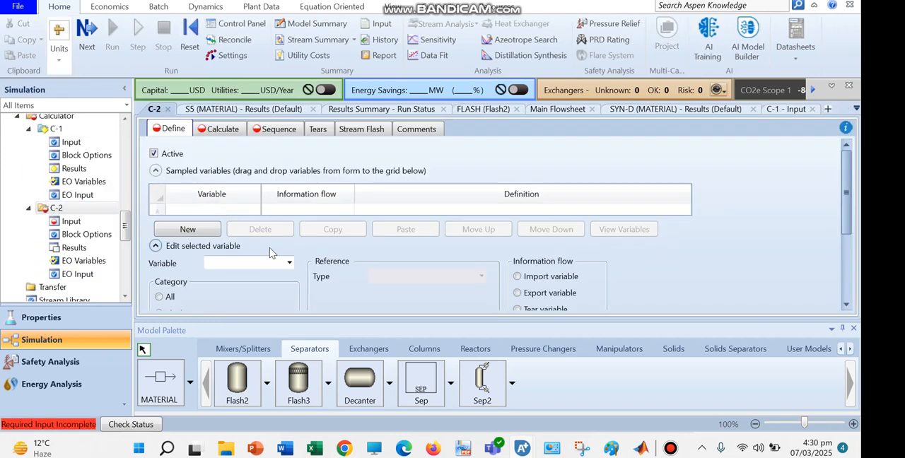
Add a sampled variable named RCH4 to the new calculator.
{"action": "left_click", "coordinate": [190, 230]}
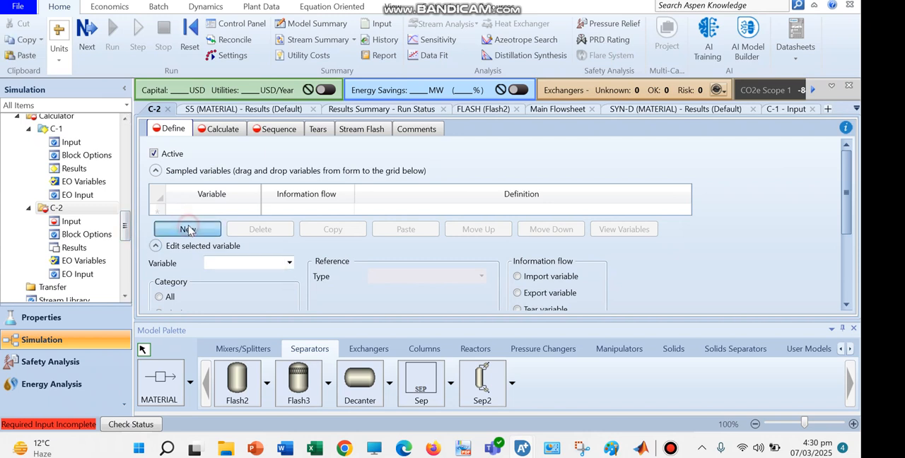
{"action": "type", "text": "RCH4"}
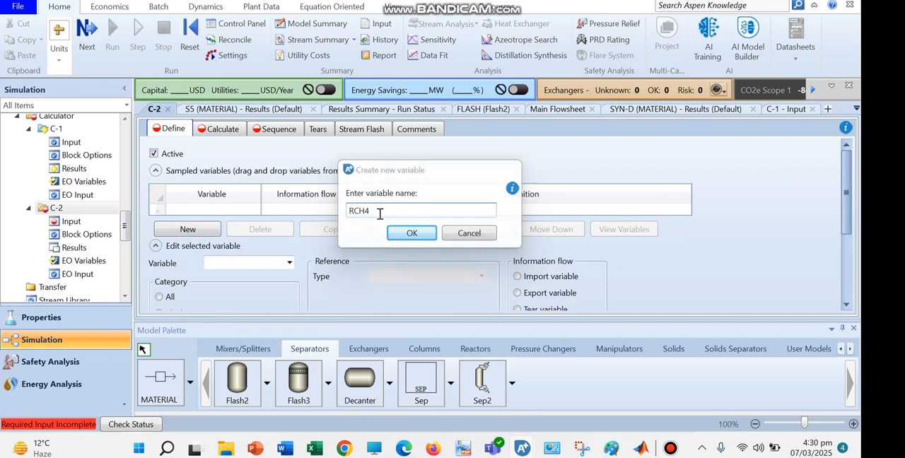
{"action": "key", "text": "Return"}
Set RCH4's reference to type Block-Var, block MEMBRANE and variable FLOW/FRAC.
{"action": "left_click_drag", "start_coordinate": [848, 172], "coordinate": [847, 206]}
{"action": "left_click", "coordinate": [481, 203]}
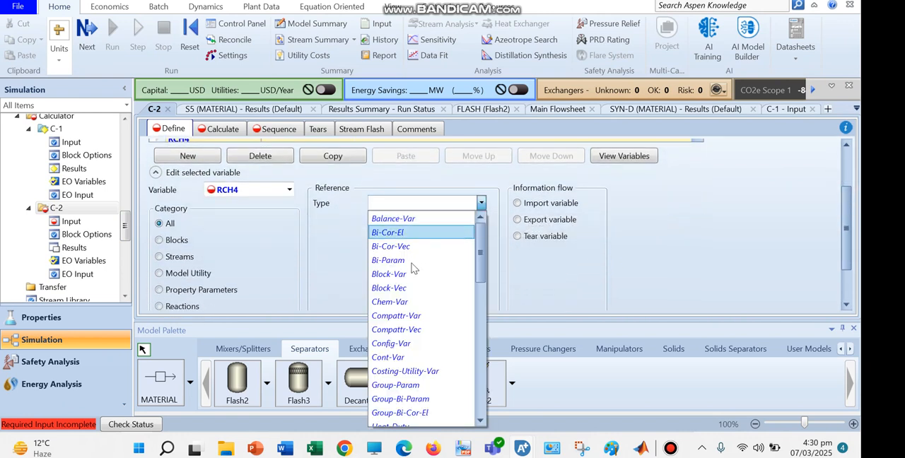
{"action": "left_click", "coordinate": [459, 278]}
{"action": "left_click", "coordinate": [481, 219]}
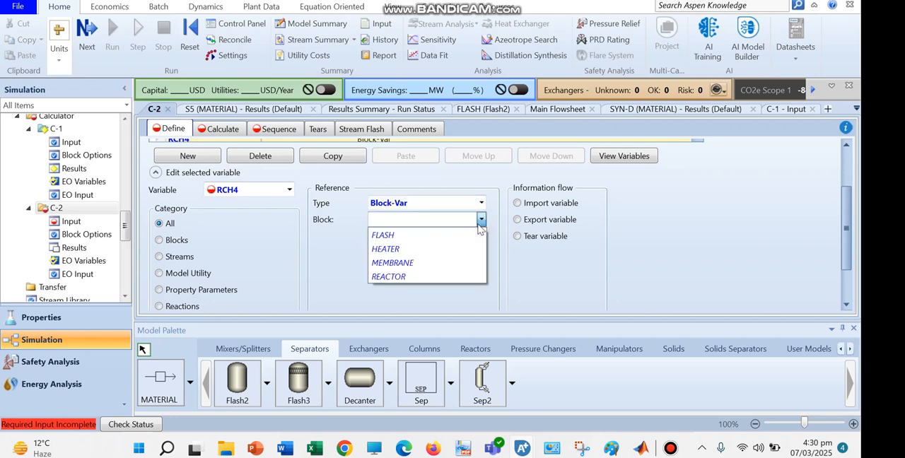
{"action": "left_click", "coordinate": [420, 273]}
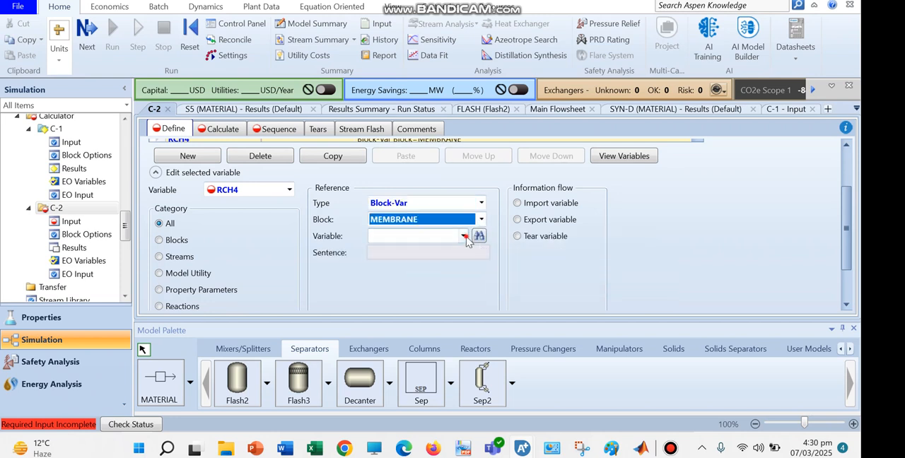
{"action": "left_click", "coordinate": [462, 236]}
{"action": "left_click", "coordinate": [438, 279]}
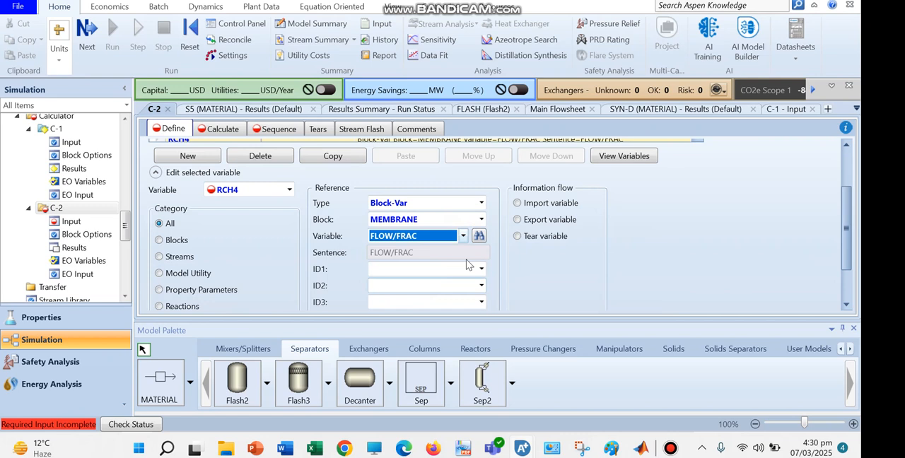
Complete the RCH4 reference with ID1 MIXED, ID2 PER and ID3 CH4.
{"action": "left_click", "coordinate": [483, 269]}
{"action": "left_click", "coordinate": [443, 283]}
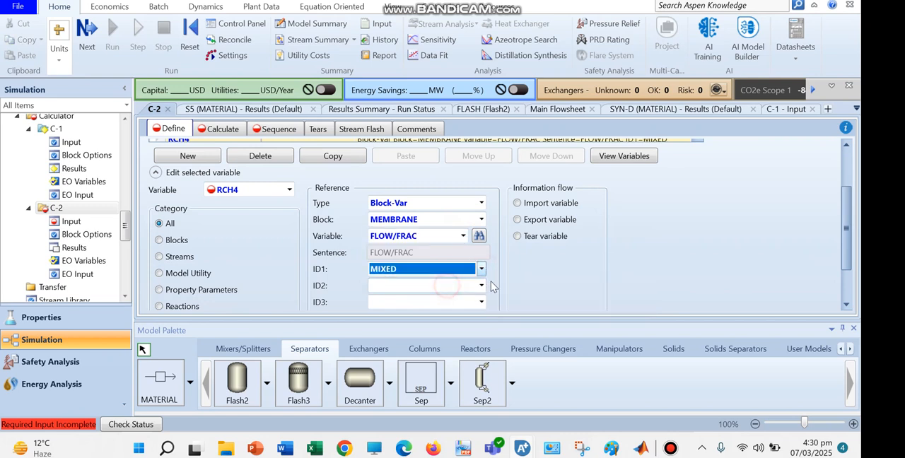
{"action": "left_click", "coordinate": [476, 291]}
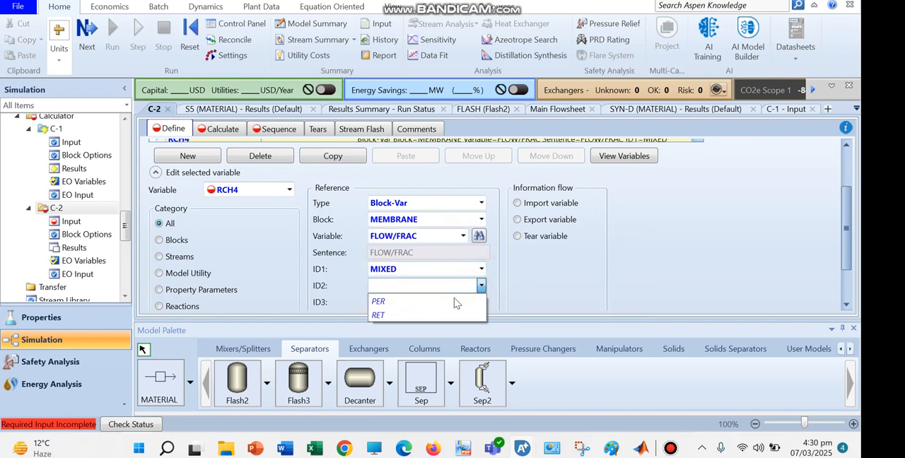
{"action": "left_click", "coordinate": [433, 301]}
{"action": "scroll", "coordinate": [843, 253], "scroll_direction": "down", "scroll_amount": 1}
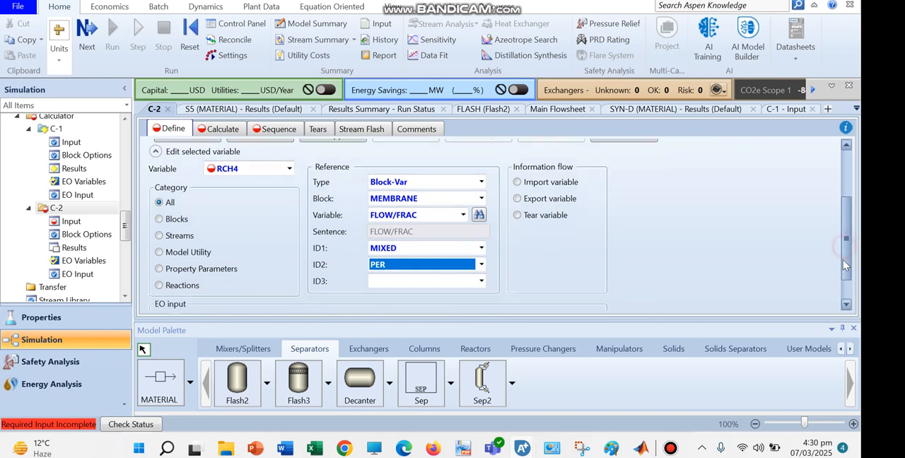
{"action": "left_click", "coordinate": [480, 273]}
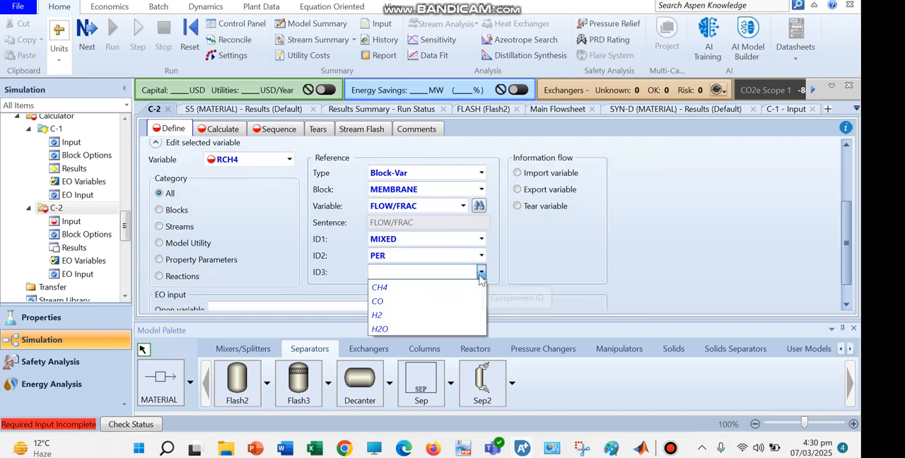
{"action": "left_click", "coordinate": [386, 289]}
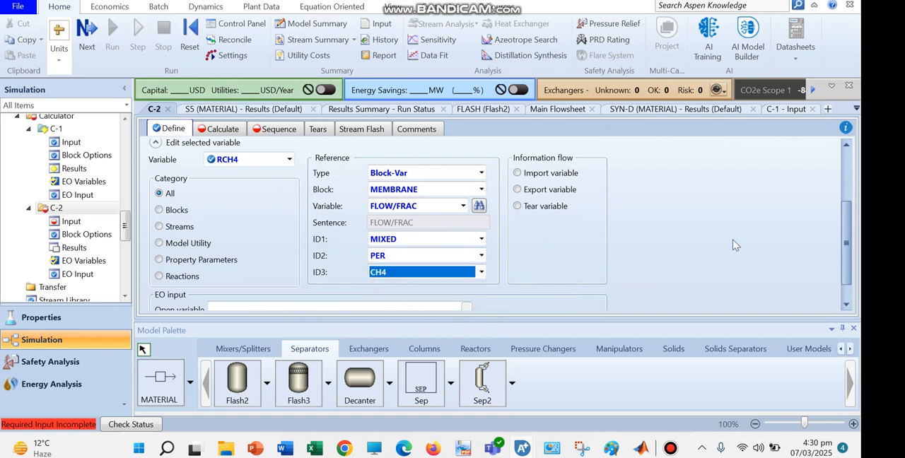
Duplicate the RCH4 variable definition in the calculator's sampled variables by copying and pasting it.
{"action": "scroll", "coordinate": [846, 237], "scroll_direction": "up", "scroll_amount": 1}
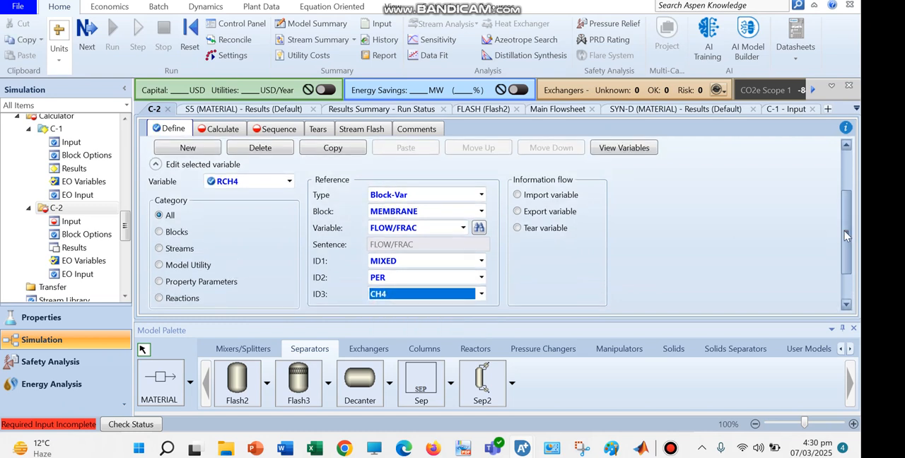
{"action": "left_click_drag", "start_coordinate": [847, 236], "coordinate": [847, 211]}
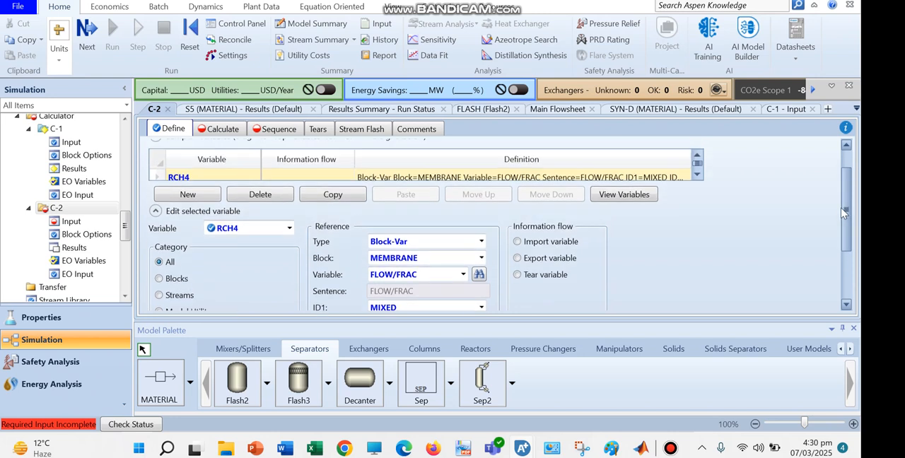
{"action": "left_click", "coordinate": [333, 196]}
{"action": "left_click", "coordinate": [422, 198]}
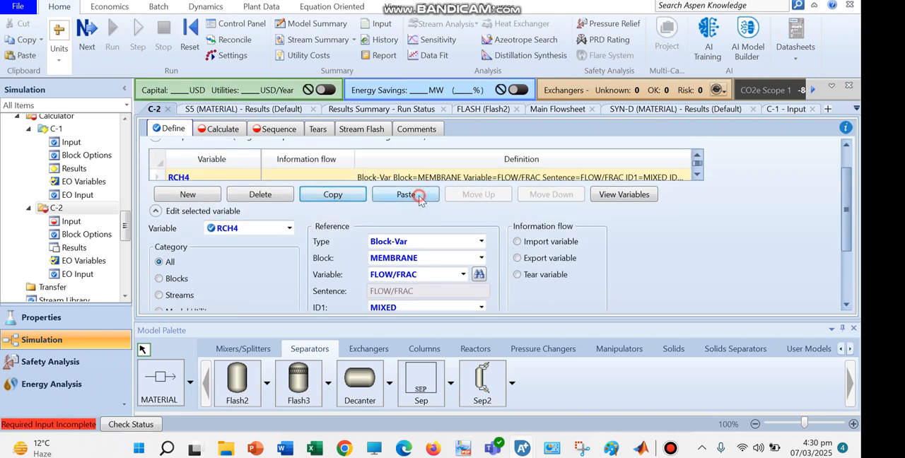
{"action": "left_click", "coordinate": [697, 174]}
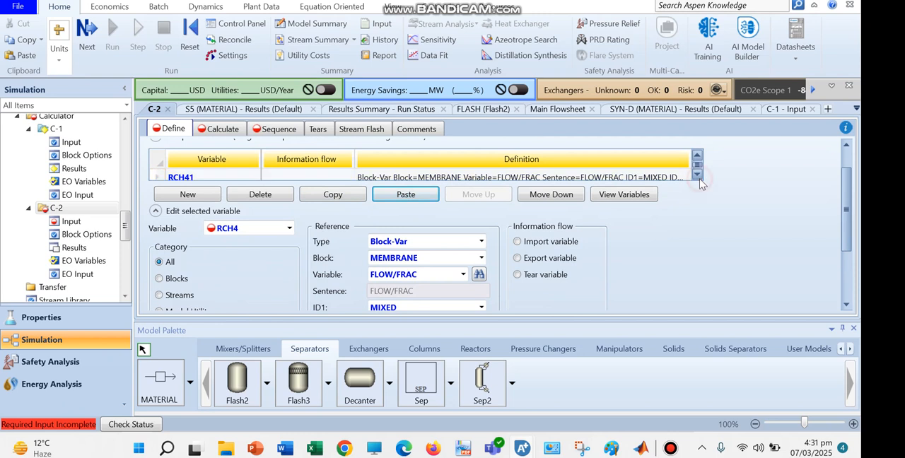
Rename the duplicated variable RCH41 to RH2 and set its ID3 component to H2.
{"action": "left_click", "coordinate": [196, 179]}
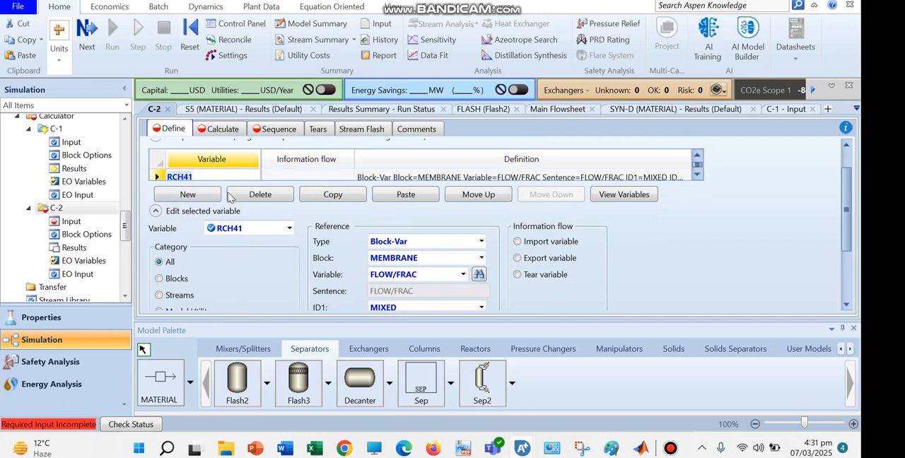
{"action": "type", "text": "R"}
{"action": "key", "text": "Return"}
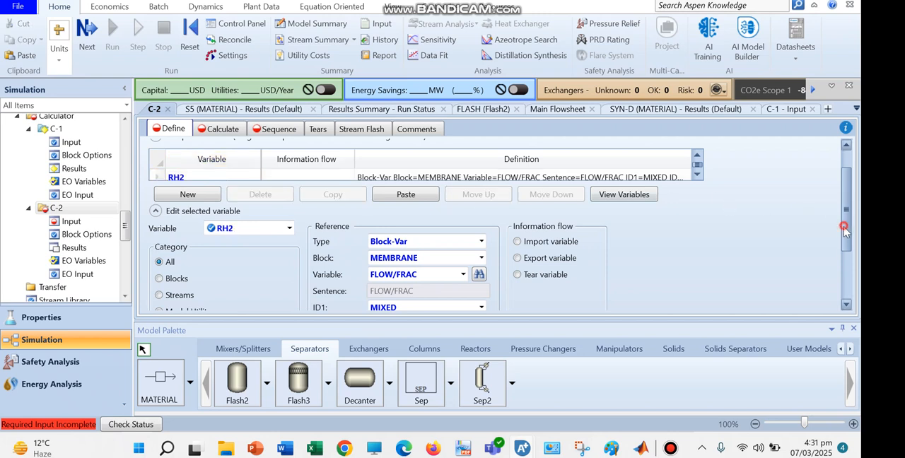
{"action": "scroll", "coordinate": [846, 212], "scroll_direction": "down", "scroll_amount": 3}
{"action": "left_click", "coordinate": [476, 256]}
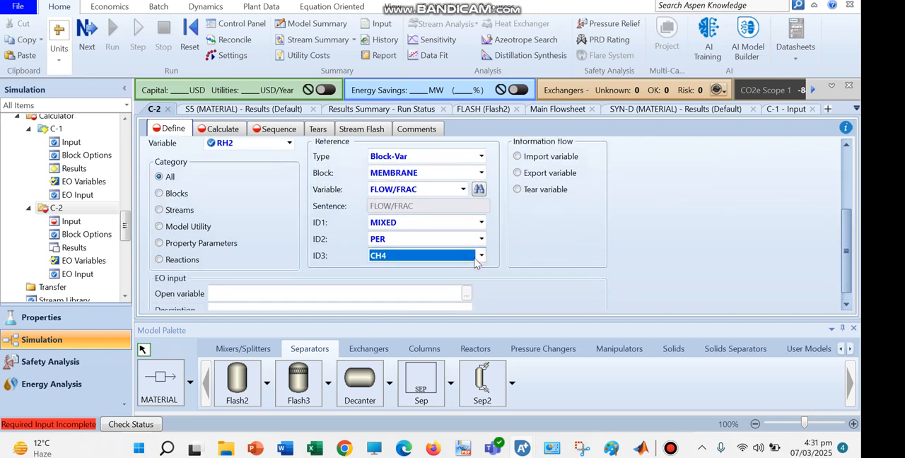
{"action": "left_click", "coordinate": [476, 256]}
{"action": "key", "text": "Down"}
{"action": "key", "text": "Down"}
{"action": "key", "text": "Return"}
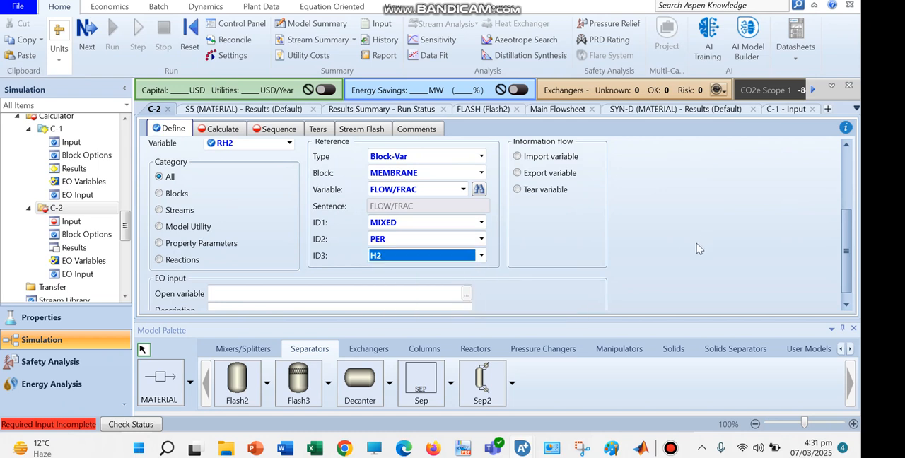
Paste another copy of the RCH4 definition into the sampled variables and rename it RCO.
{"action": "scroll", "coordinate": [847, 248], "scroll_direction": "up", "scroll_amount": 3}
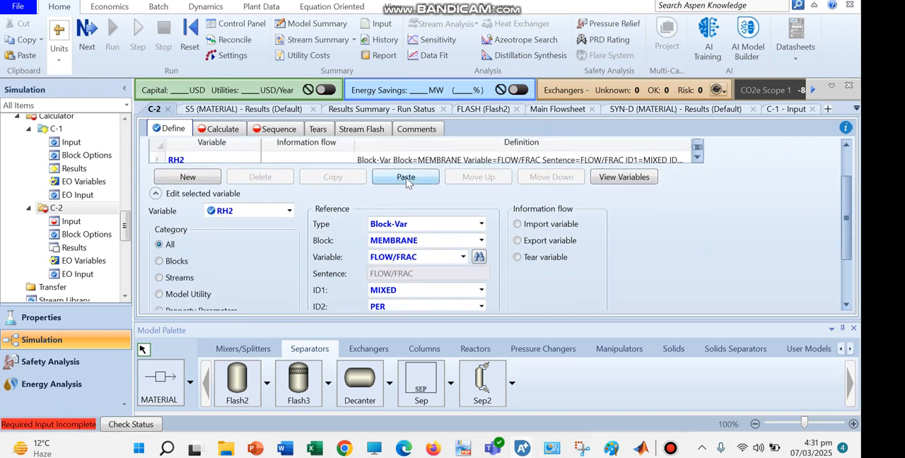
{"action": "left_click", "coordinate": [408, 182]}
{"action": "left_click", "coordinate": [698, 159]}
{"action": "left_click", "coordinate": [186, 160]}
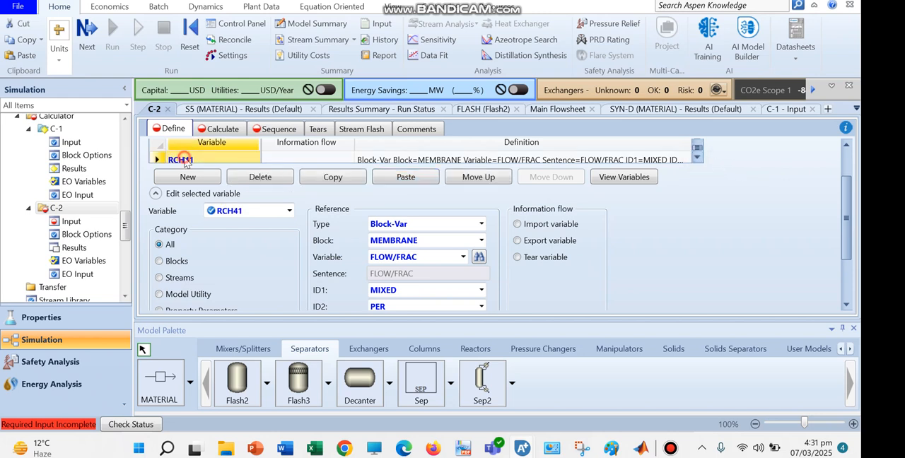
{"action": "type", "text": "RCO"}
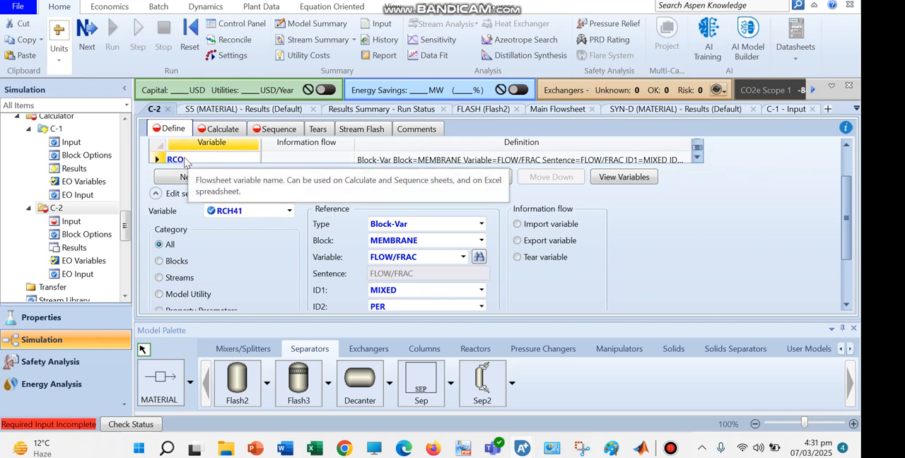
{"action": "key", "text": "Return"}
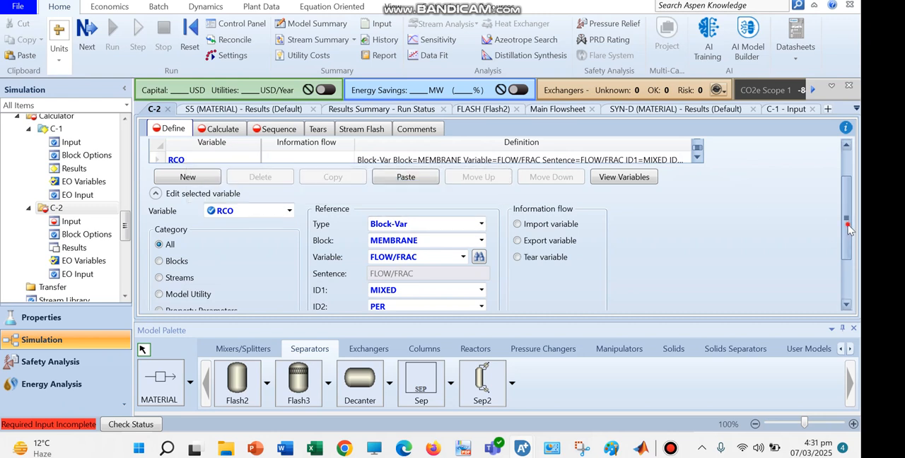
Set the ID3 component of the RCO reference to CO.
{"action": "scroll", "coordinate": [848, 228], "scroll_direction": "down", "scroll_amount": 2}
{"action": "left_click", "coordinate": [481, 243]}
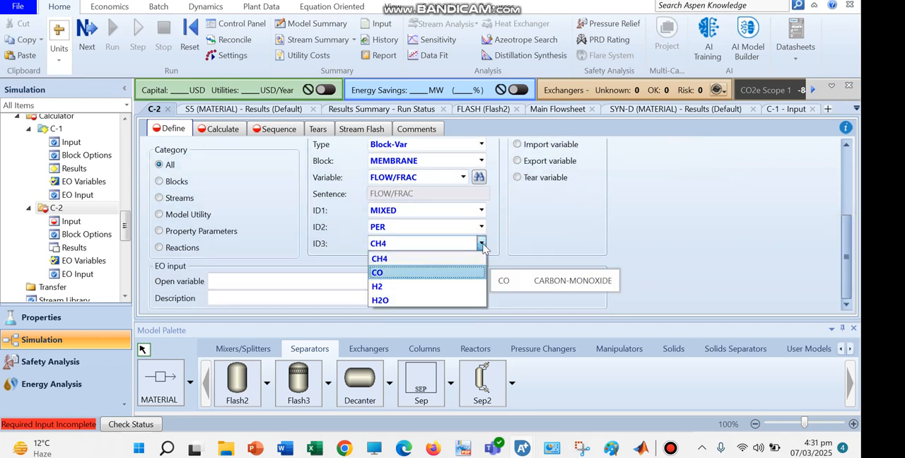
{"action": "left_click", "coordinate": [377, 272]}
Paste one more copy of the RCH4 definition into the sampled variables and rename it RH2O.
{"action": "scroll", "coordinate": [843, 190], "scroll_direction": "up", "scroll_amount": 3}
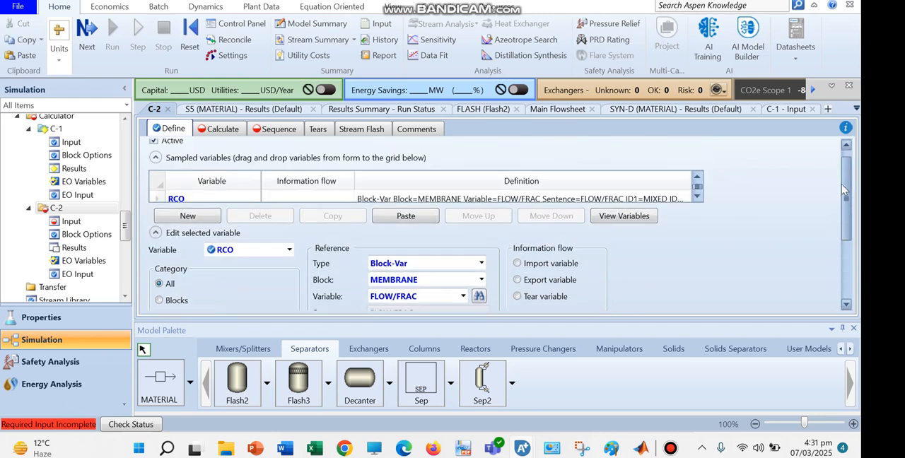
{"action": "left_click", "coordinate": [412, 220]}
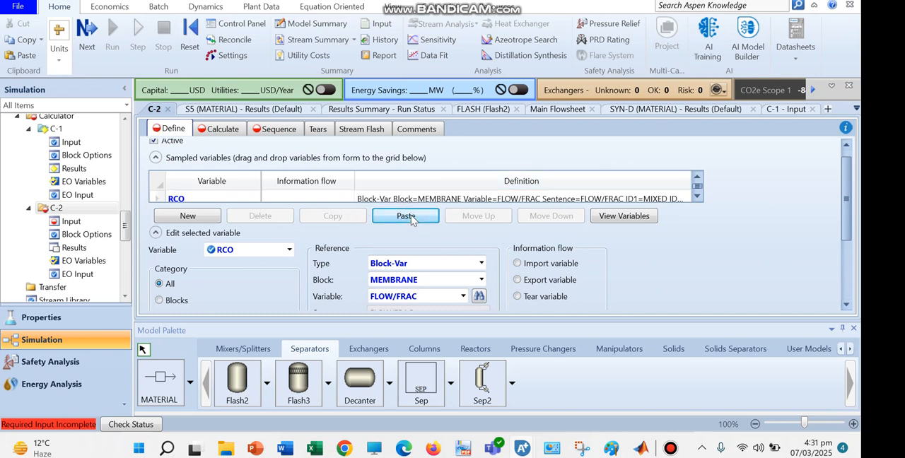
{"action": "left_click", "coordinate": [696, 198]}
{"action": "left_click", "coordinate": [697, 199]}
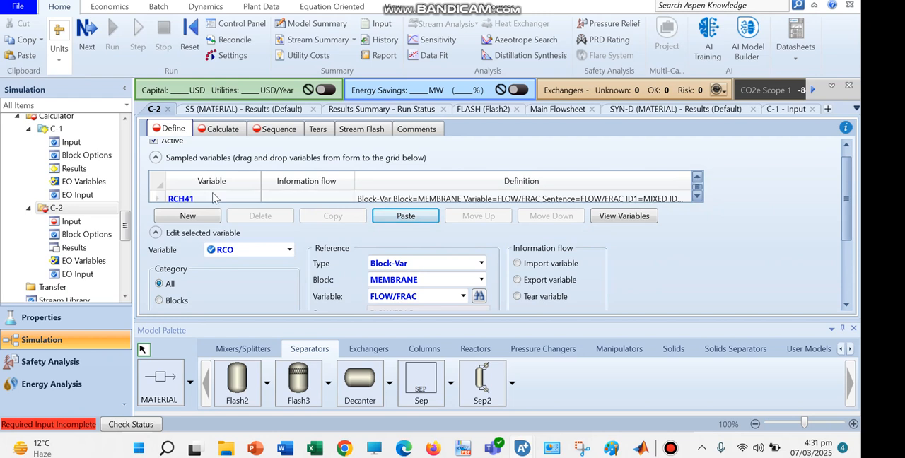
{"action": "left_click", "coordinate": [204, 202]}
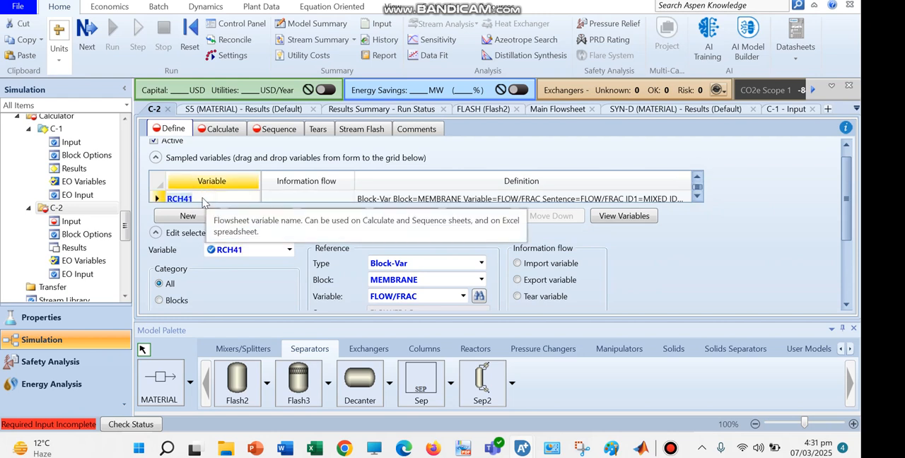
{"action": "left_click", "coordinate": [289, 251]}
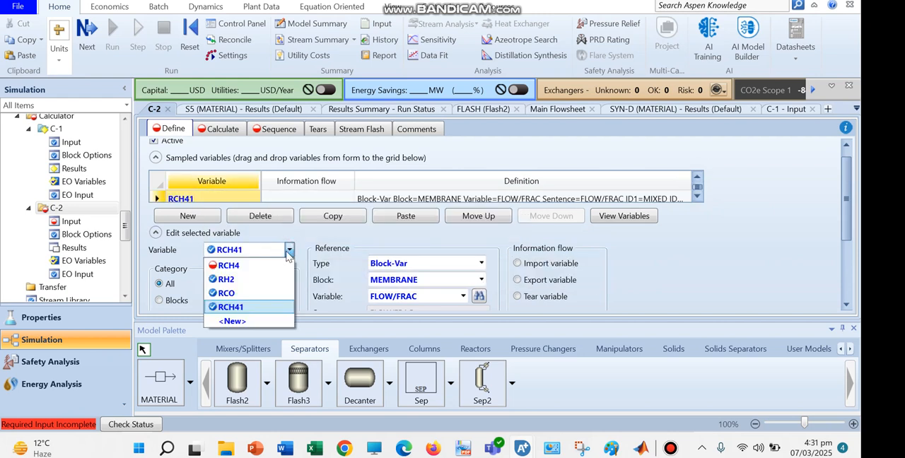
{"action": "left_click", "coordinate": [198, 202]}
{"action": "scroll", "coordinate": [198, 201], "scroll_direction": "up", "scroll_amount": 3}
{"action": "scroll", "coordinate": [198, 201], "scroll_direction": "down", "scroll_amount": 3}
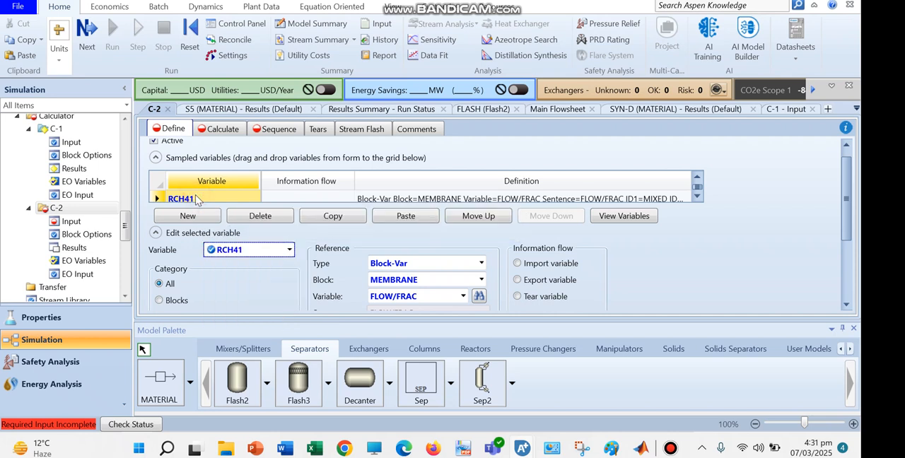
{"action": "double_click", "coordinate": [193, 199]}
{"action": "type", "text": "R"}
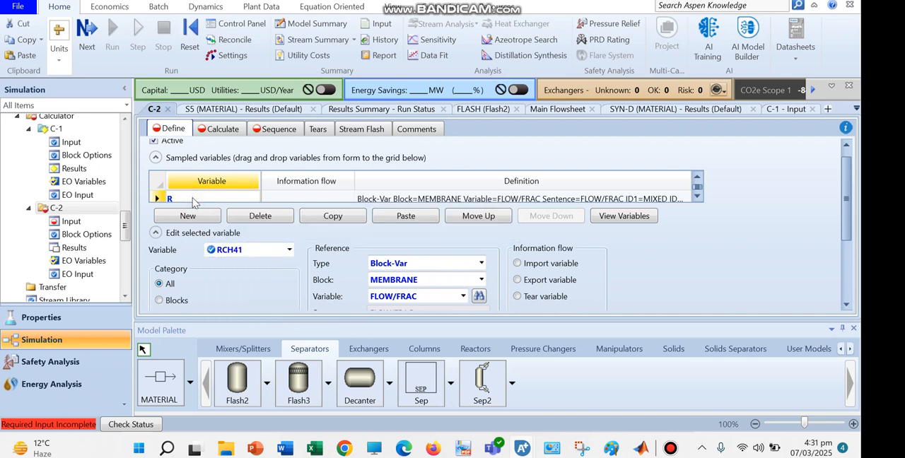
{"action": "type", "text": "H2O"}
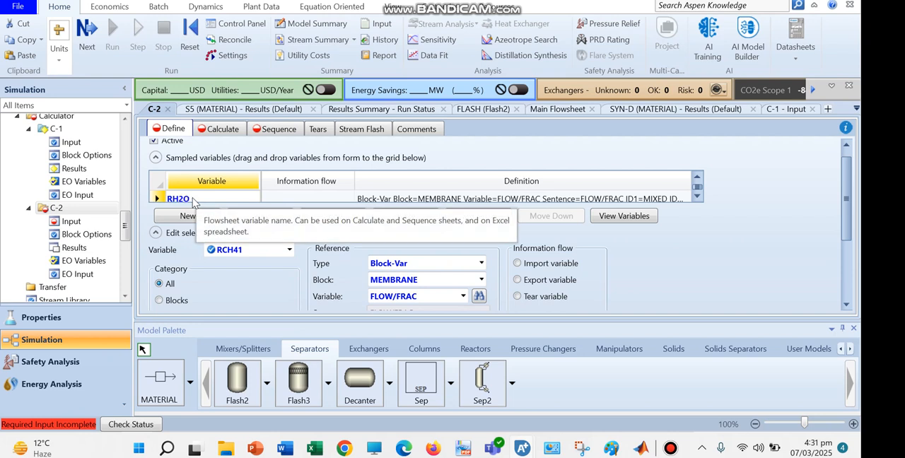
{"action": "left_click", "coordinate": [243, 294]}
Set the ID3 component of the RH2O reference to H2O.
{"action": "left_click_drag", "start_coordinate": [848, 174], "coordinate": [847, 215]}
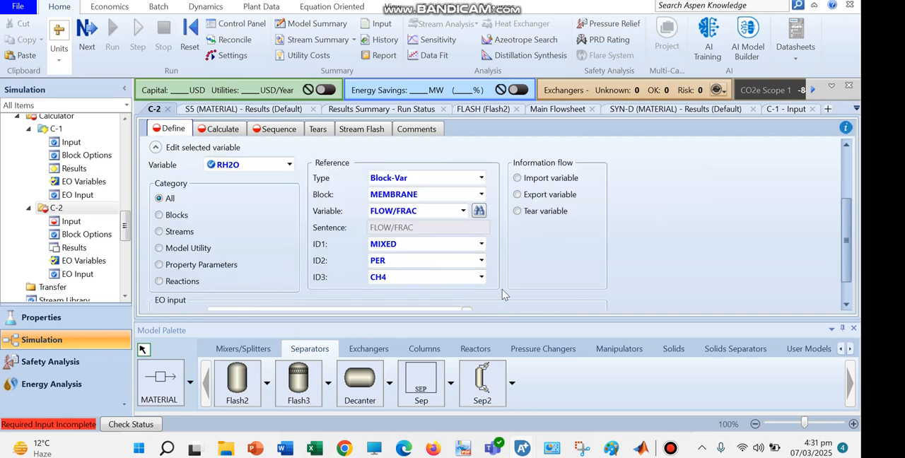
{"action": "left_click", "coordinate": [482, 276]}
{"action": "left_click", "coordinate": [457, 336]}
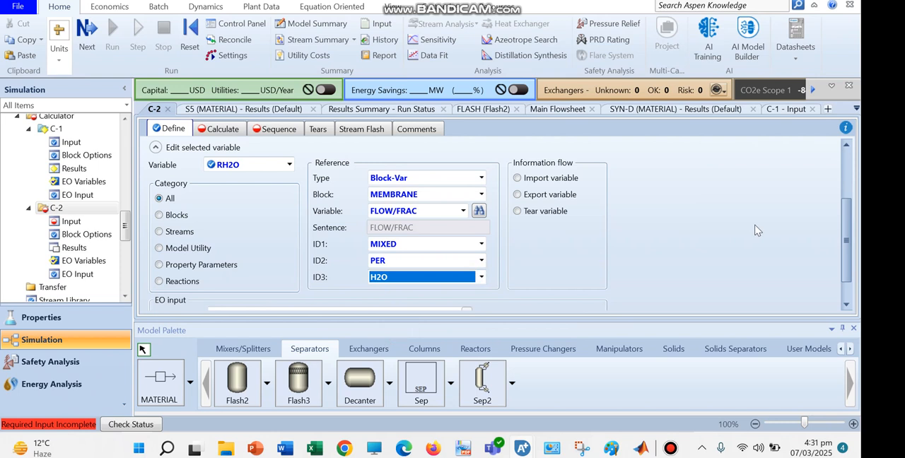
Review the complete definitions of RCH4, RH2, RCO and RH2O in the variable overview, widening the definition column to read them.
{"action": "scroll", "coordinate": [707, 233], "scroll_direction": "up", "scroll_amount": 3}
{"action": "left_click", "coordinate": [624, 230]}
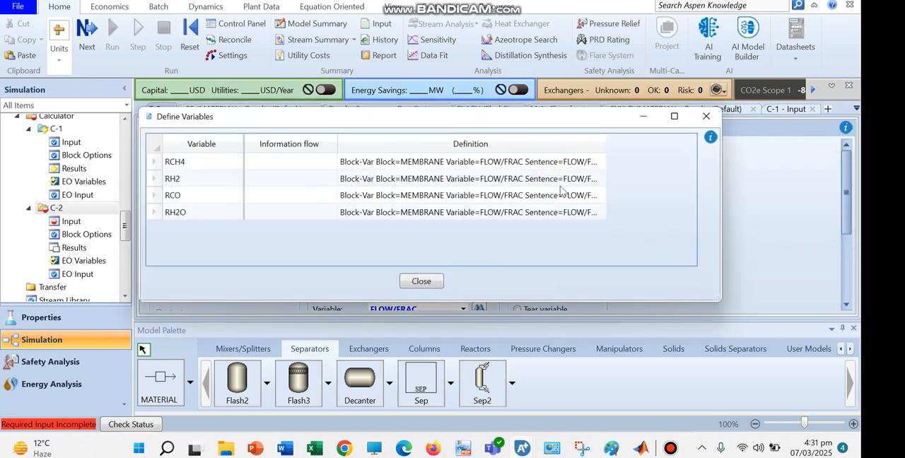
{"action": "left_click", "coordinate": [564, 178]}
{"action": "left_click", "coordinate": [575, 213]}
{"action": "left_click", "coordinate": [548, 162]}
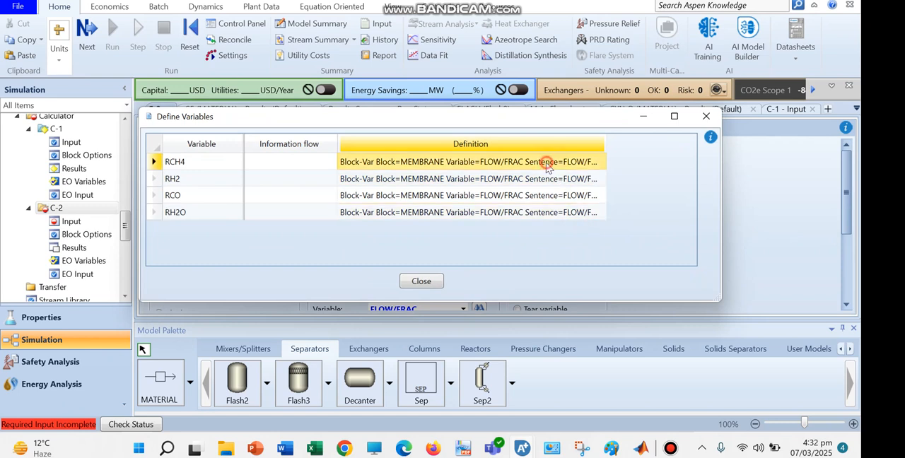
{"action": "left_click_drag", "start_coordinate": [754, 305], "coordinate": [812, 322]}
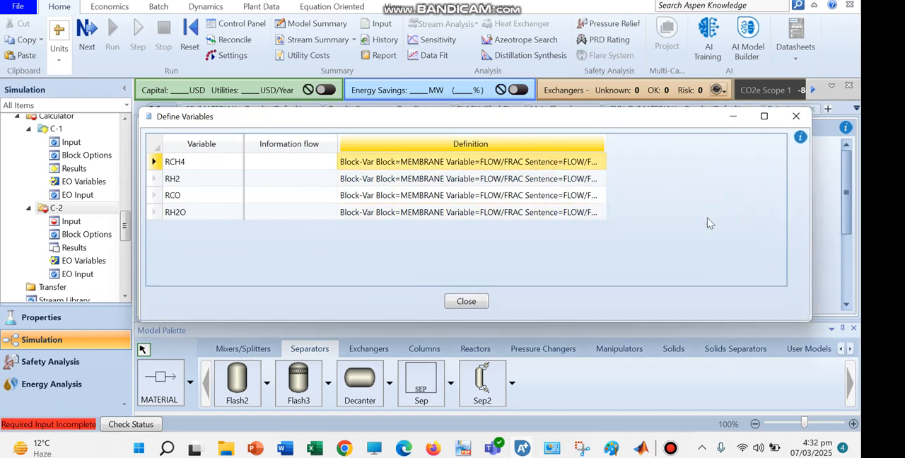
{"action": "left_click_drag", "start_coordinate": [699, 140], "coordinate": [748, 143]}
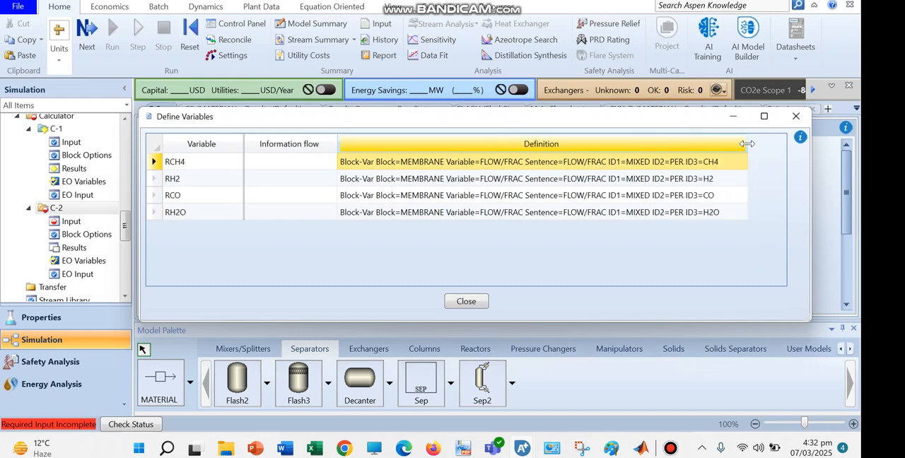
{"action": "left_click", "coordinate": [719, 181]}
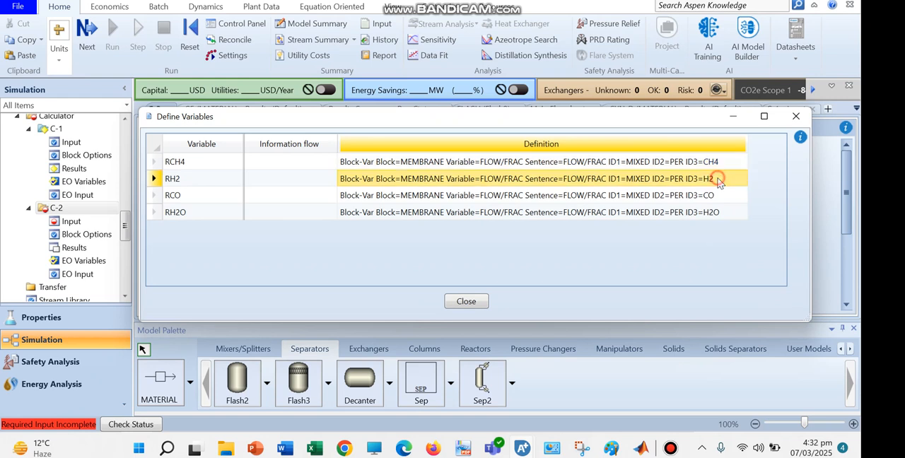
{"action": "left_click", "coordinate": [719, 195]}
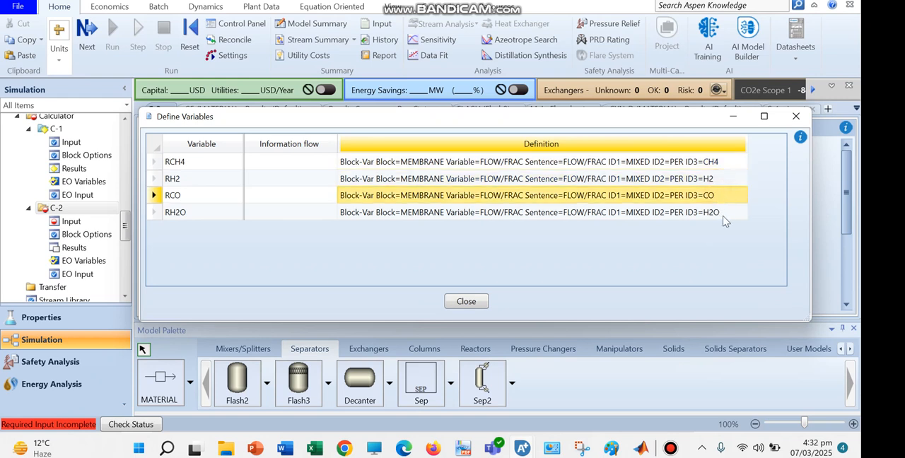
{"action": "left_click", "coordinate": [722, 219]}
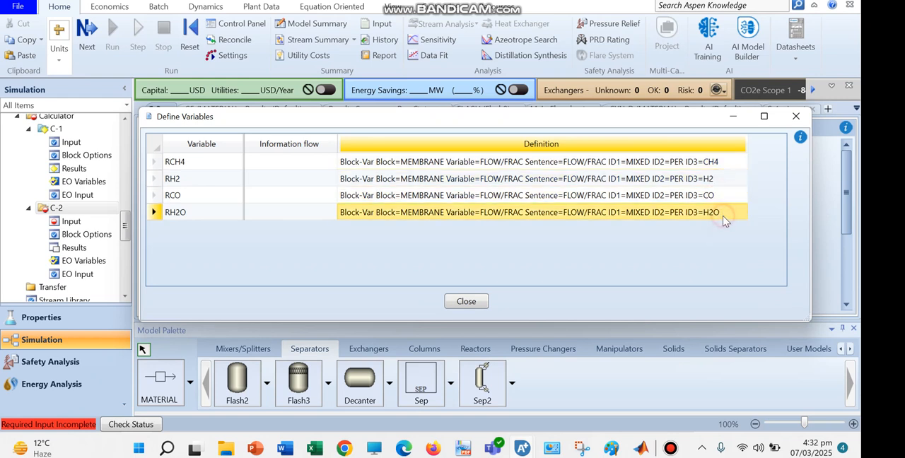
{"action": "left_click", "coordinate": [793, 118]}
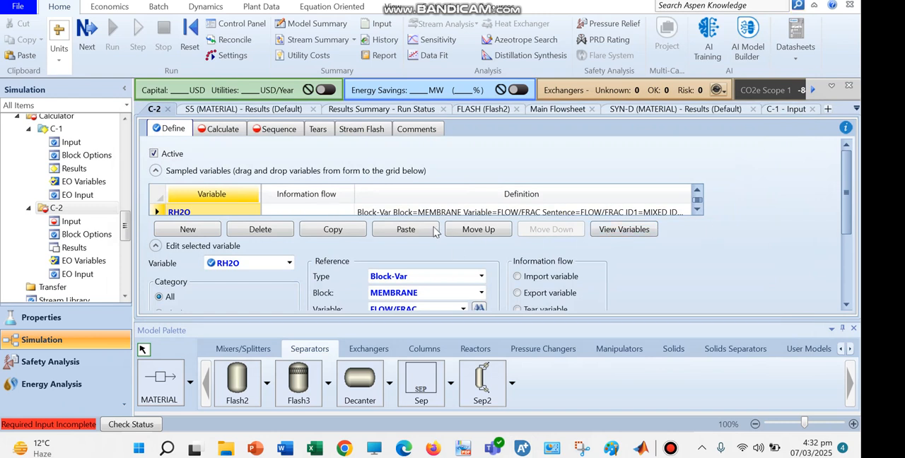
Add a new sampled variable named XCH4 to the calculator.
{"action": "left_click", "coordinate": [200, 230]}
{"action": "left_click", "coordinate": [361, 211]}
{"action": "type", "text": "C"}
{"action": "key", "text": "BackSpace"}
{"action": "type", "text": "XCH4"}
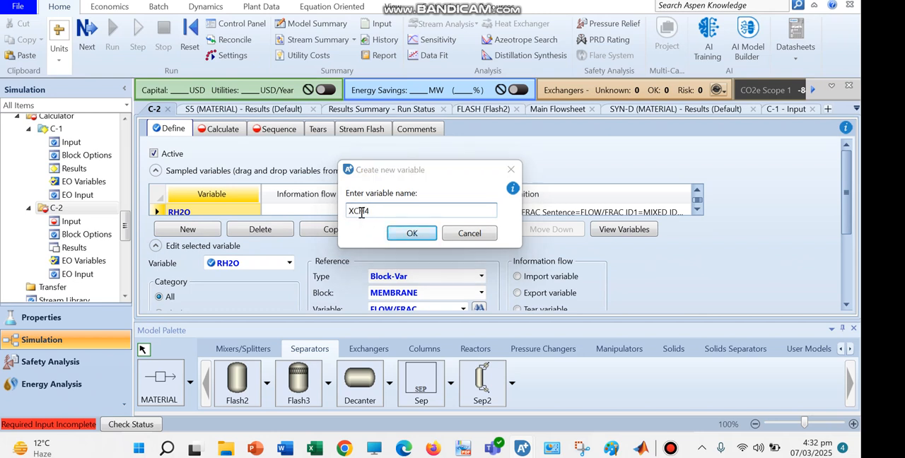
{"action": "key", "text": "Return"}
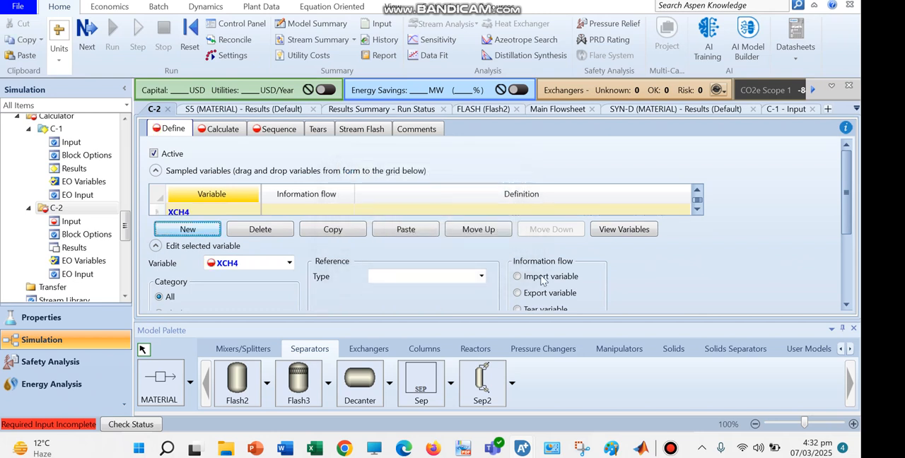
Set the reference type of XCH4 to Mole-Frac.
{"action": "left_click", "coordinate": [847, 219]}
{"action": "left_click_drag", "start_coordinate": [847, 224], "coordinate": [842, 245]}
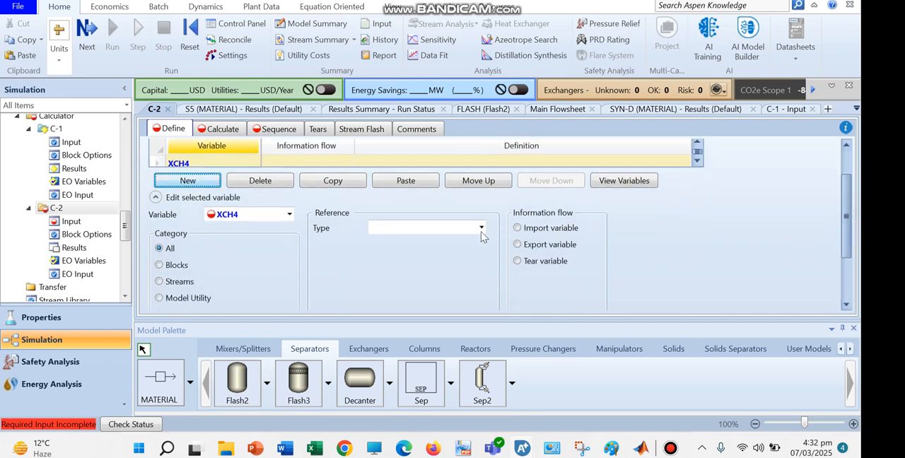
{"action": "left_click", "coordinate": [482, 229]}
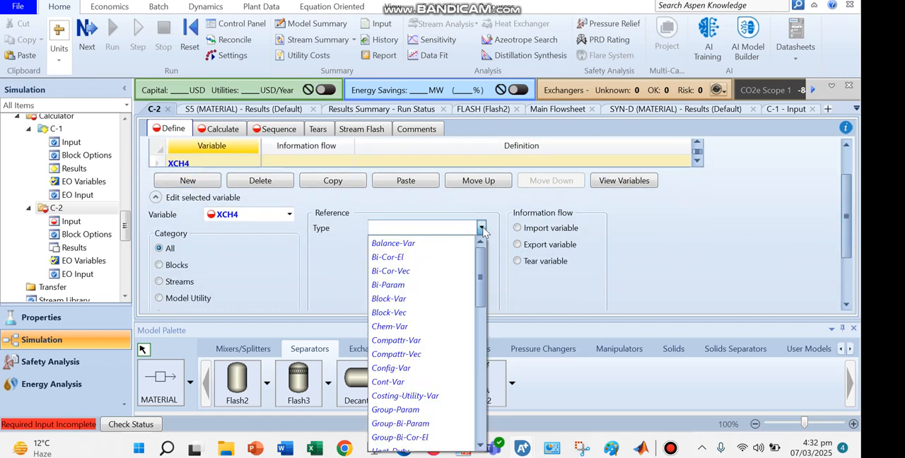
{"action": "key", "text": "m"}
{"action": "key", "text": "m"}
{"action": "key", "text": "m"}
{"action": "key", "text": "m"}
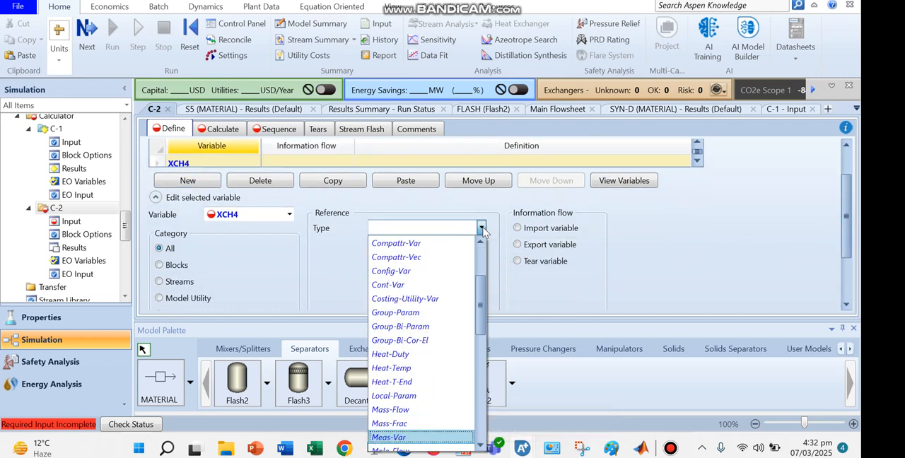
{"action": "key", "text": "m"}
{"action": "key", "text": "Return"}
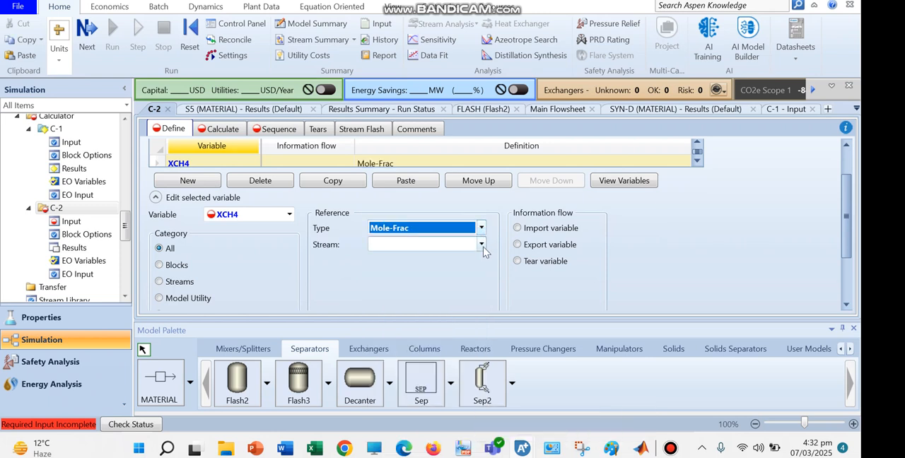
Choose the material stream for the XCH4 mole-fraction reference.
{"action": "left_click", "coordinate": [481, 245]}
{"action": "key", "text": "Down"}
{"action": "key", "text": "Down"}
{"action": "key", "text": "Down"}
{"action": "key", "text": "Down"}
{"action": "key", "text": "Down"}
{"action": "key", "text": "Down"}
{"action": "key", "text": "Down"}
{"action": "key", "text": "Down"}
{"action": "key", "text": "Down"}
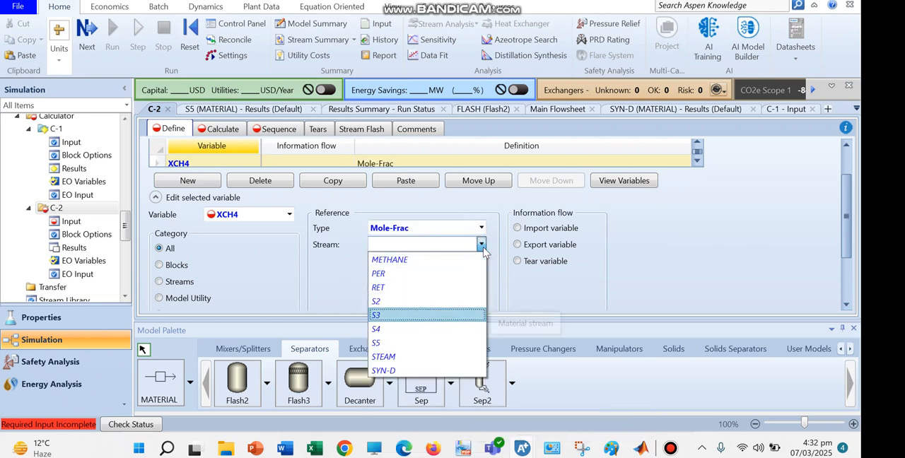
{"action": "key", "text": "Return"}
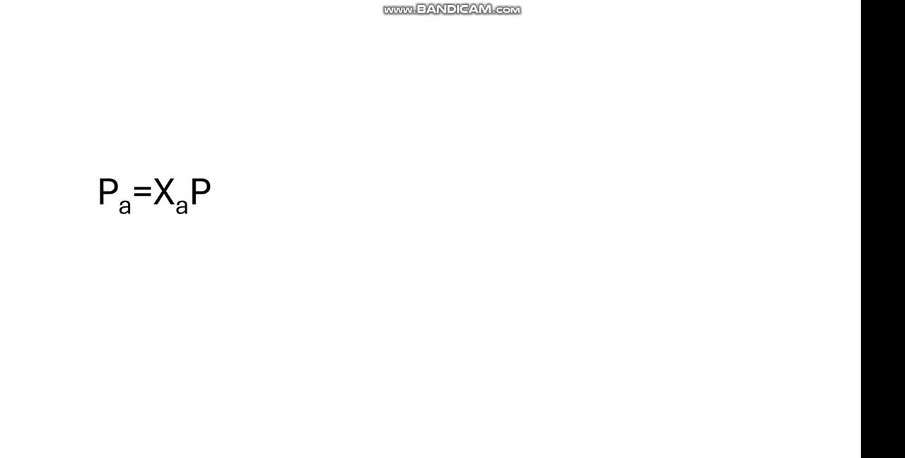
{"action": "key", "text": "Left"}
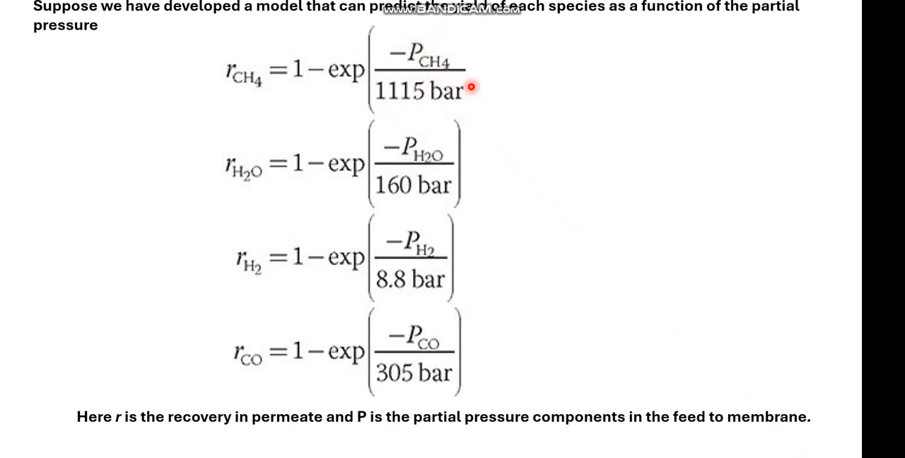
{"action": "left_click", "coordinate": [434, 97]}
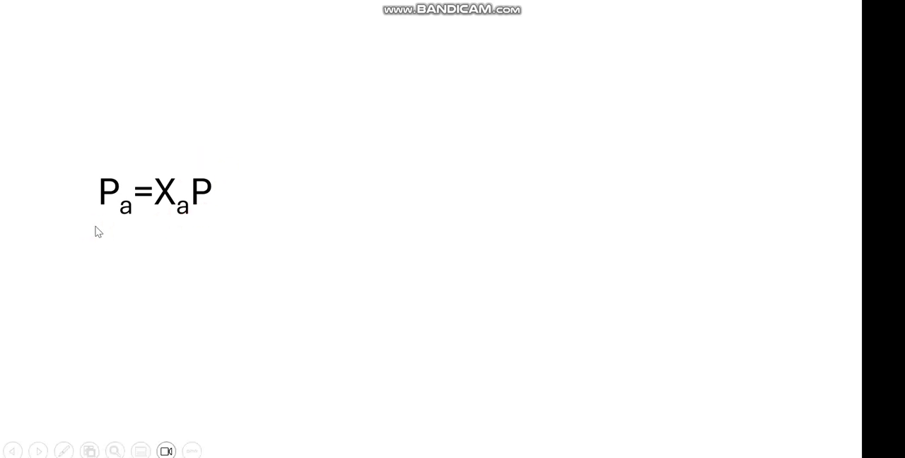
{"action": "key", "text": "b"}
{"action": "key", "text": "b"}
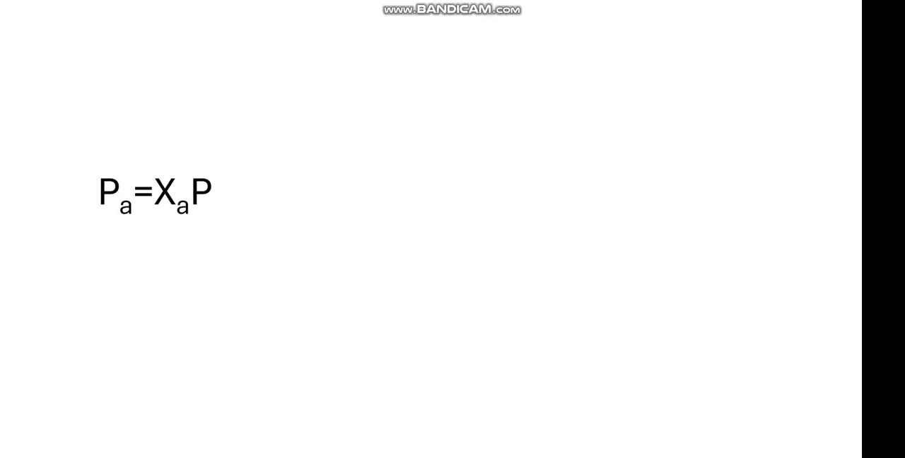
{"action": "left_click", "coordinate": [808, 0]}
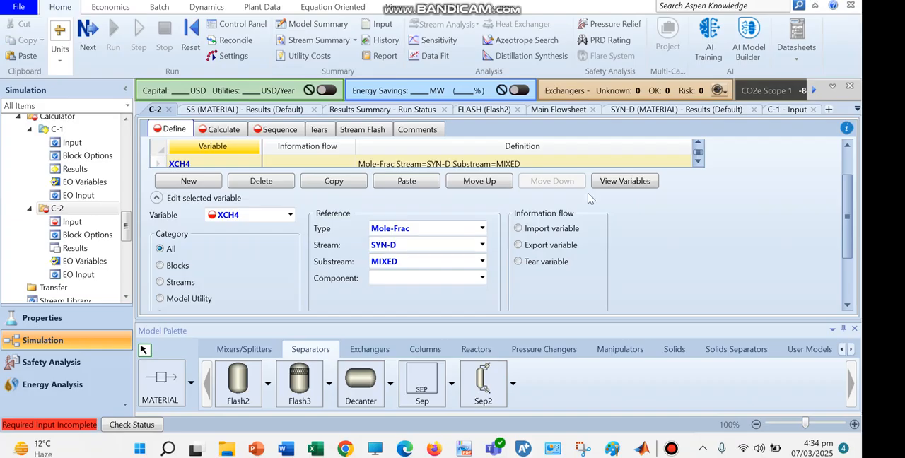
Set the component of the XCH4 mole-fraction reference to CH4.
{"action": "left_click", "coordinate": [480, 277]}
{"action": "key", "text": "Down"}
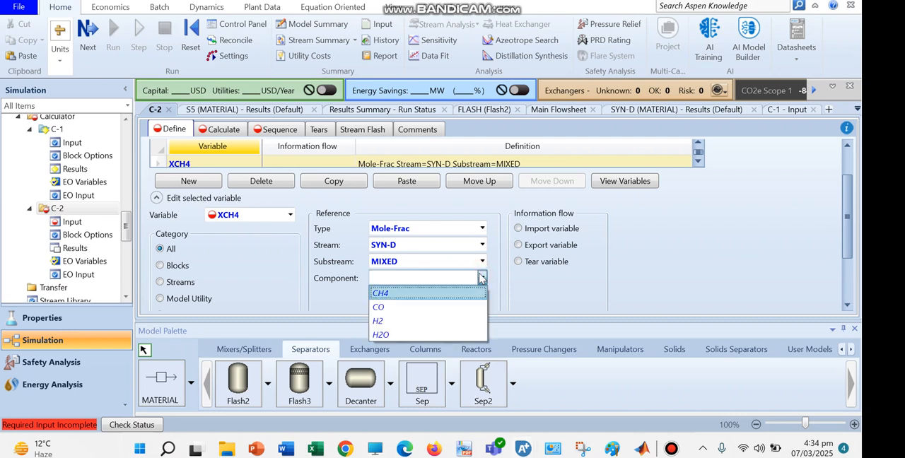
{"action": "key", "text": "Return"}
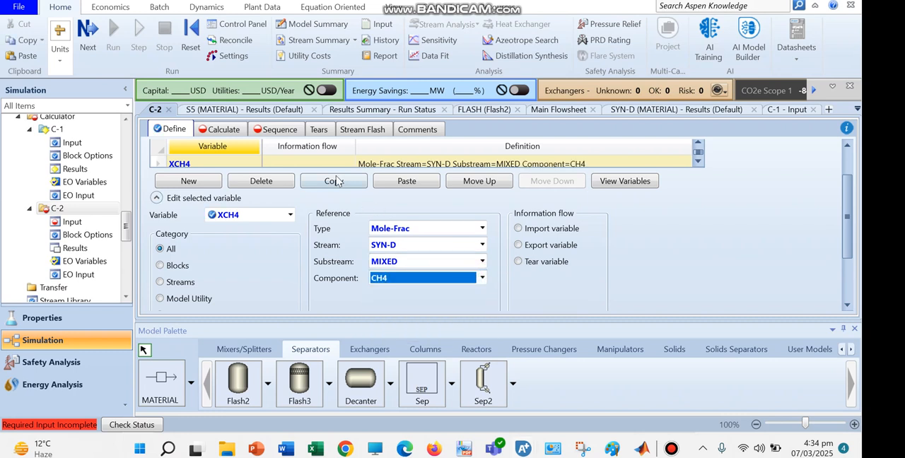
Duplicate the XCH4 variable, rename the copy XH2O and set its component to H2O.
{"action": "left_click", "coordinate": [326, 182]}
{"action": "left_click", "coordinate": [397, 184]}
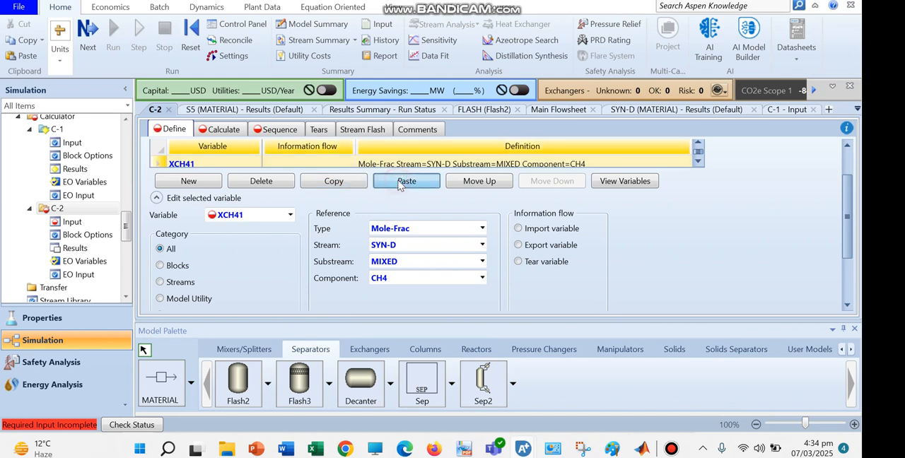
{"action": "left_click", "coordinate": [216, 166]}
{"action": "type", "text": "XH2O"}
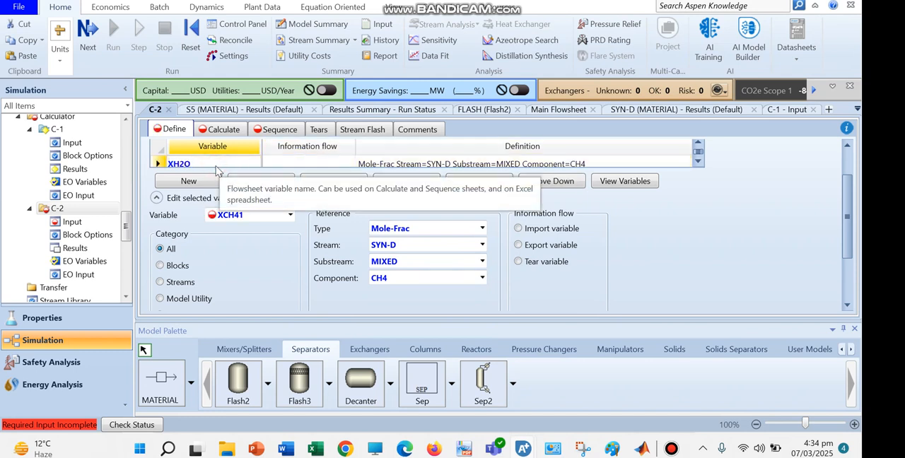
{"action": "left_click", "coordinate": [481, 279]}
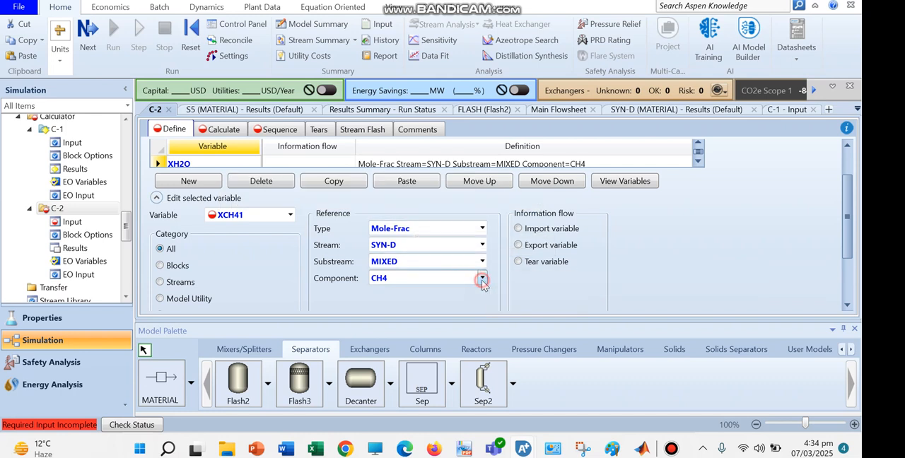
{"action": "left_click", "coordinate": [470, 337]}
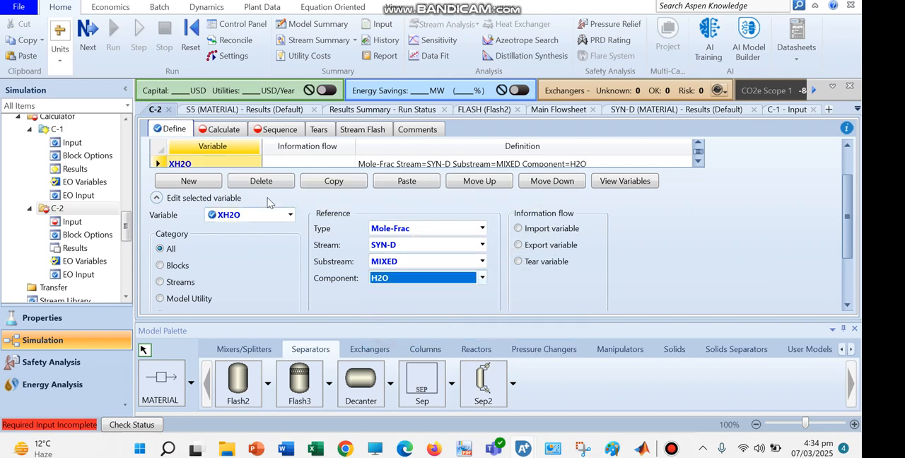
Paste another copy of the XCH4 variable, name it XCO and set its component to CO.
{"action": "left_click", "coordinate": [407, 181]}
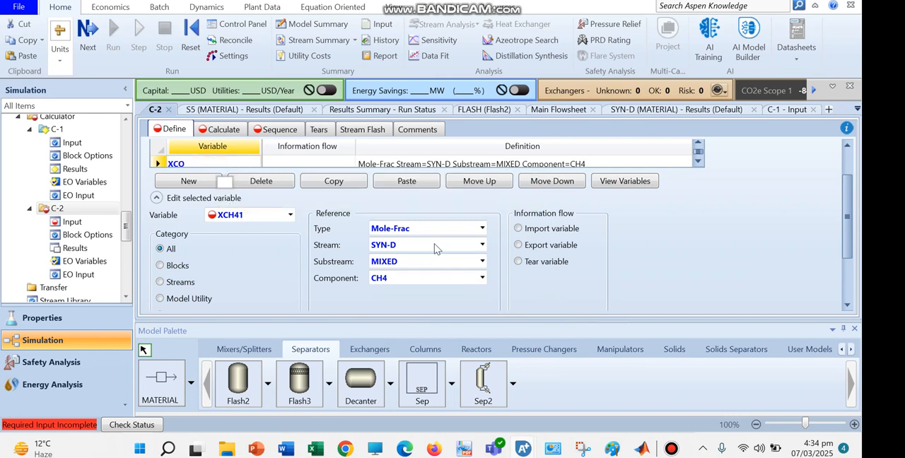
{"action": "left_click", "coordinate": [483, 280]}
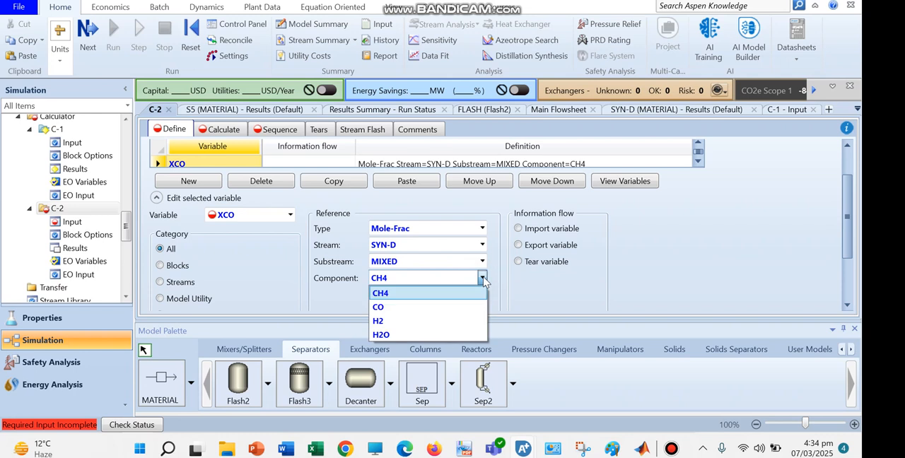
{"action": "left_click", "coordinate": [401, 307]}
Add one more pasted mole-fraction variable for stream SYN-D, name it XH2 and set its component to H2.
{"action": "left_click", "coordinate": [335, 184]}
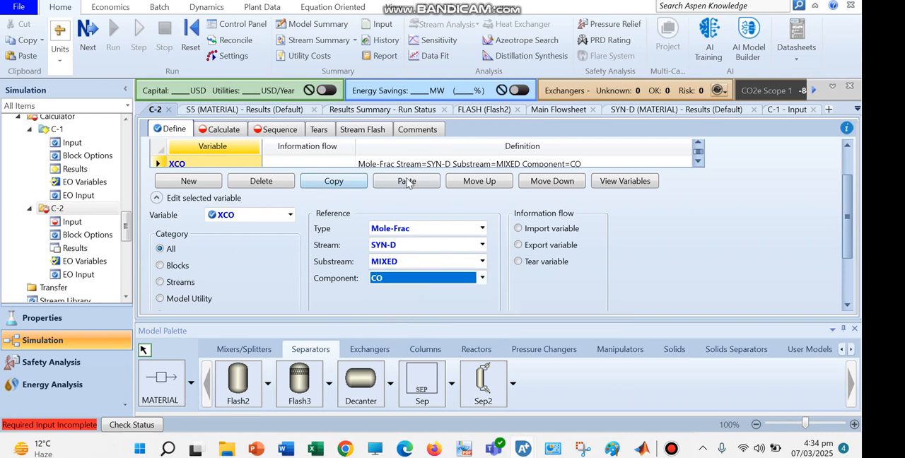
{"action": "left_click", "coordinate": [407, 181]}
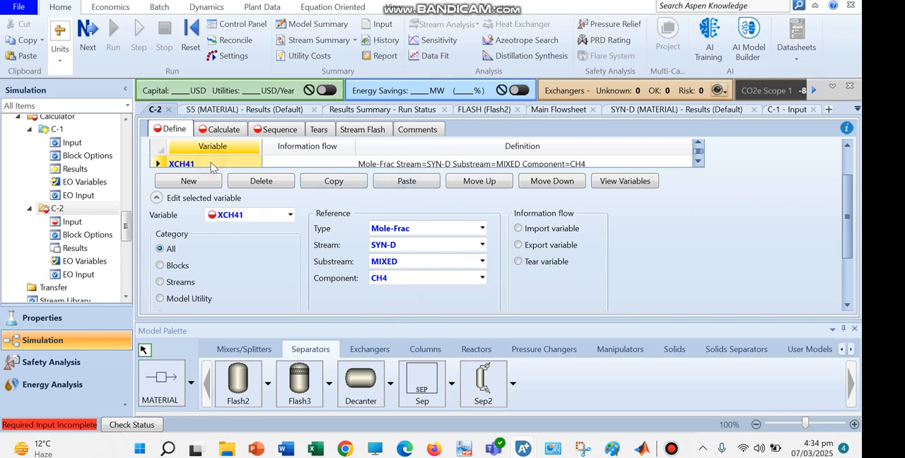
{"action": "type", "text": "XH2"}
{"action": "left_click", "coordinate": [483, 278]}
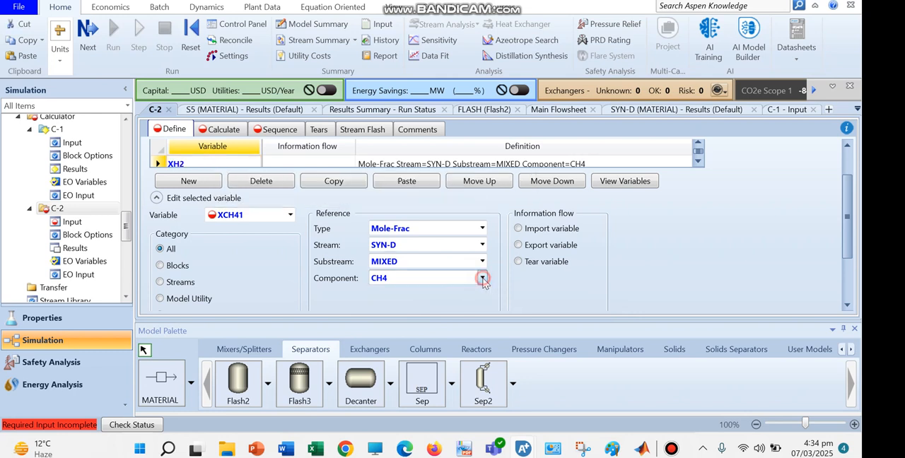
{"action": "left_click", "coordinate": [396, 319]}
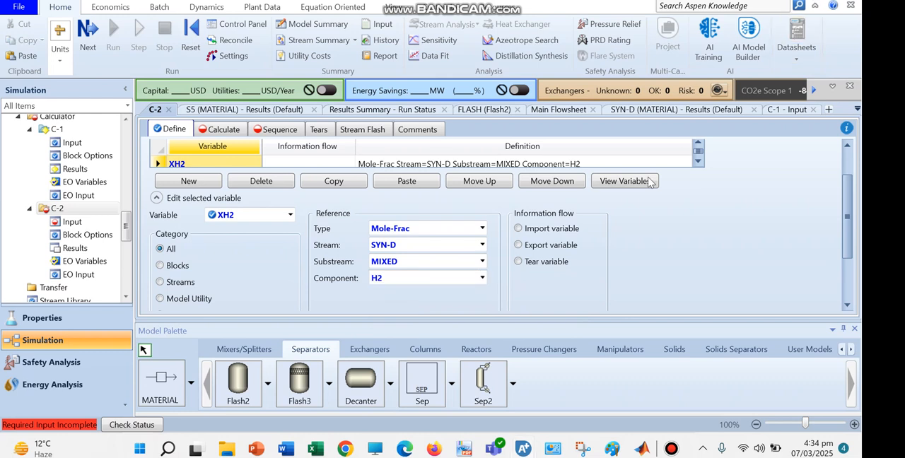
Check the stream and component definitions of XH2, XCO, XH2O and XCH4 in the variable overview.
{"action": "left_click", "coordinate": [618, 181]}
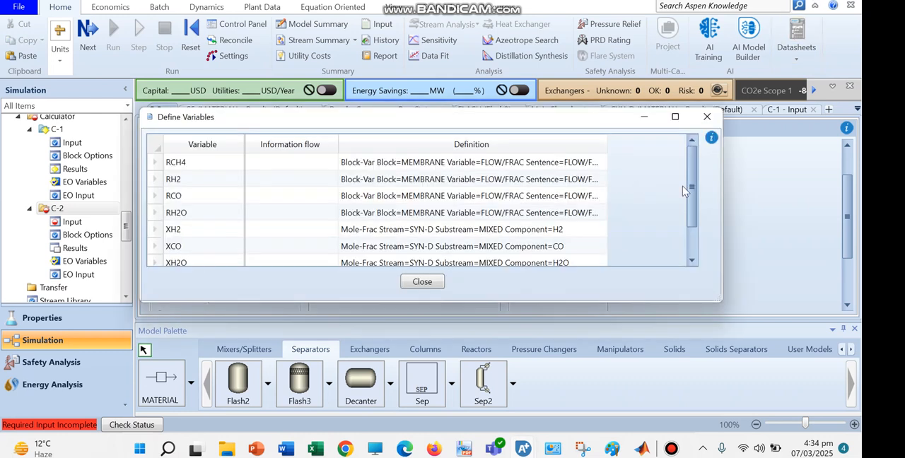
{"action": "scroll", "coordinate": [692, 205], "scroll_direction": "down", "scroll_amount": 1}
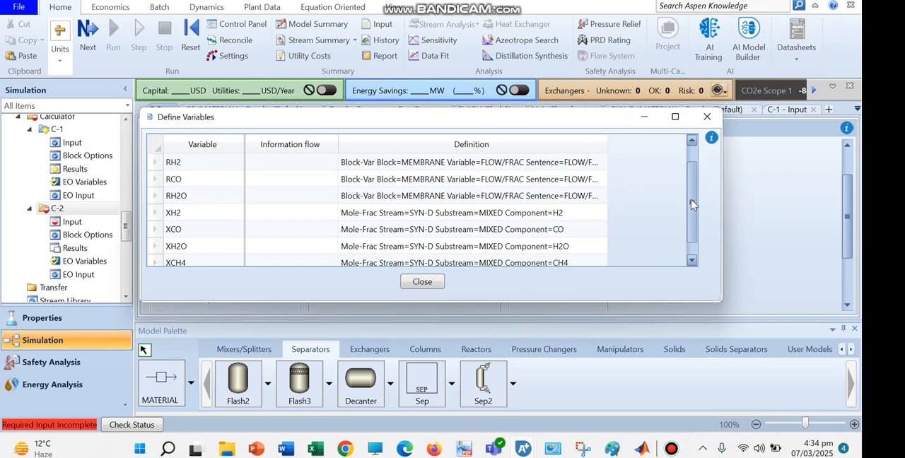
{"action": "left_click", "coordinate": [548, 213]}
{"action": "left_click", "coordinate": [554, 230]}
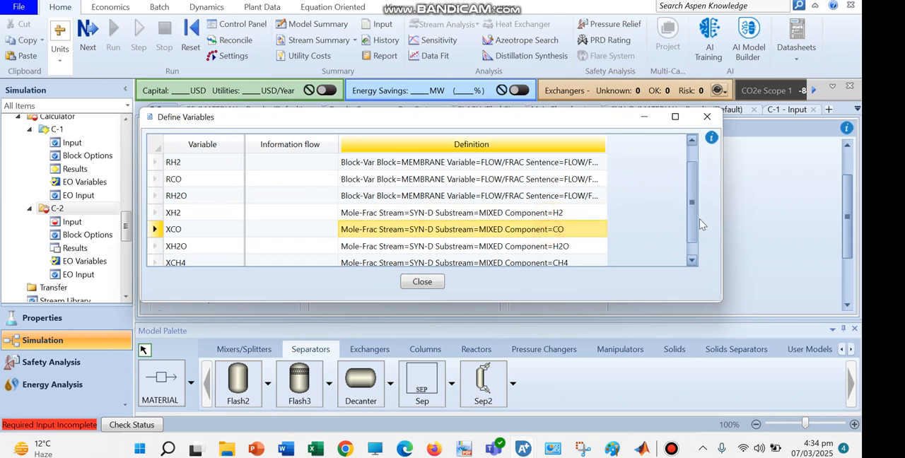
{"action": "scroll", "coordinate": [694, 217], "scroll_direction": "down", "scroll_amount": 1}
{"action": "left_click", "coordinate": [559, 233]}
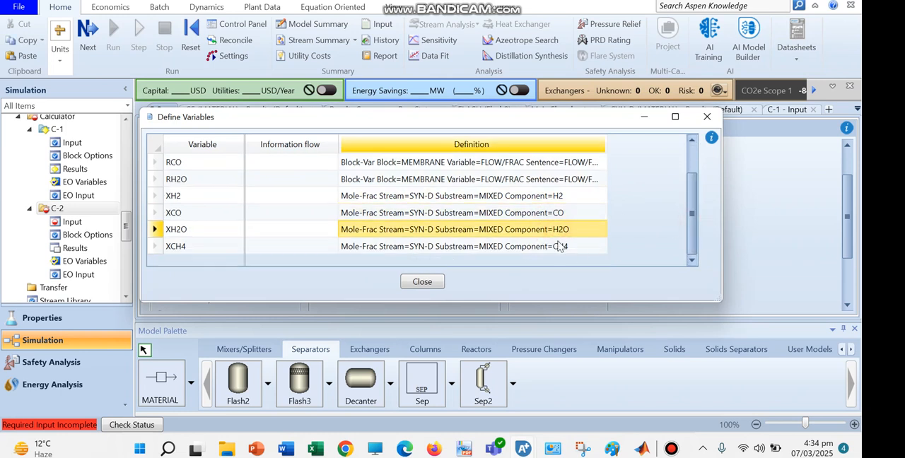
{"action": "left_click", "coordinate": [559, 246]}
{"action": "left_click", "coordinate": [421, 282]}
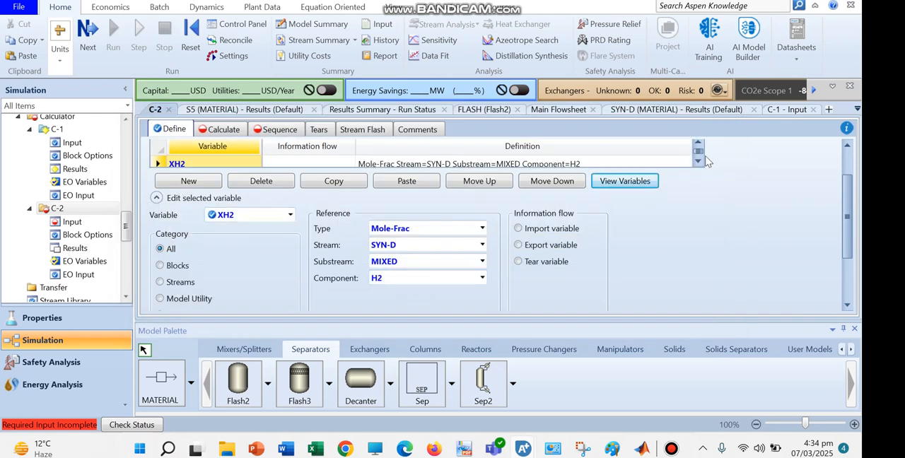
Add a new calculator variable named P with the reference type Stream-Var.
{"action": "left_click", "coordinate": [189, 181]}
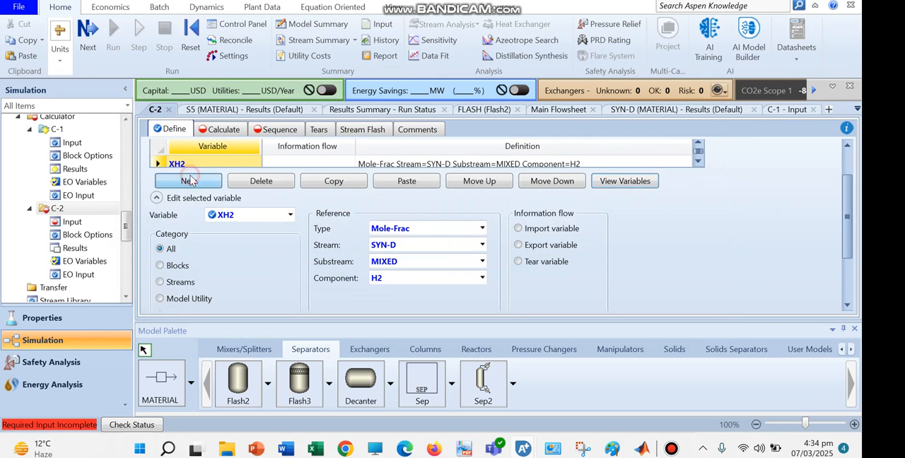
{"action": "type", "text": "P"}
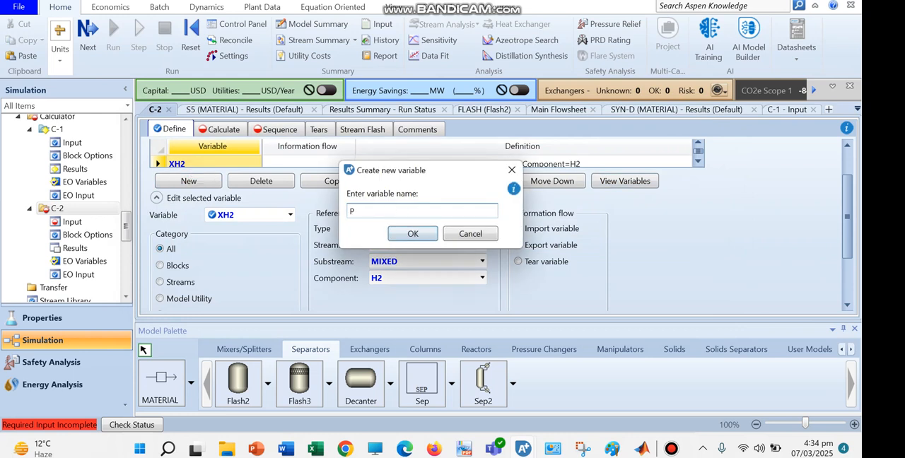
{"action": "left_click", "coordinate": [413, 233]}
{"action": "left_click", "coordinate": [481, 228]}
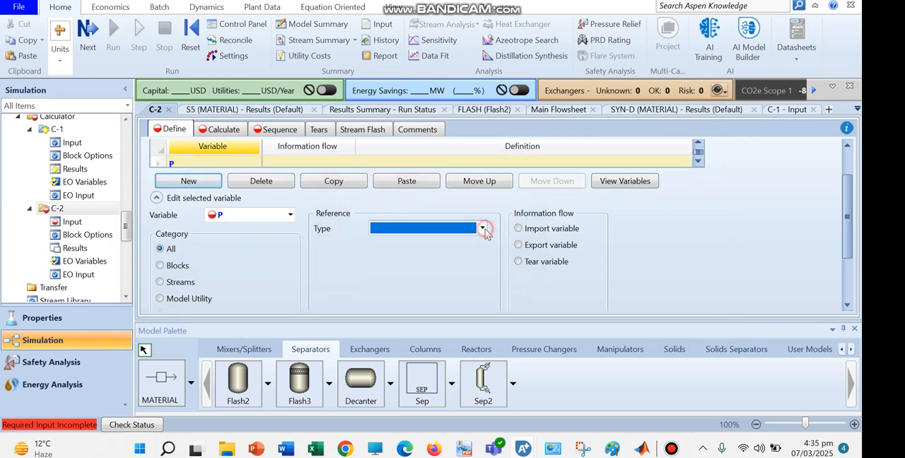
{"action": "key", "text": "Down"}
{"action": "key", "text": "Down"}
{"action": "key", "text": "Down"}
{"action": "key", "text": "Down"}
{"action": "key", "text": "Down"}
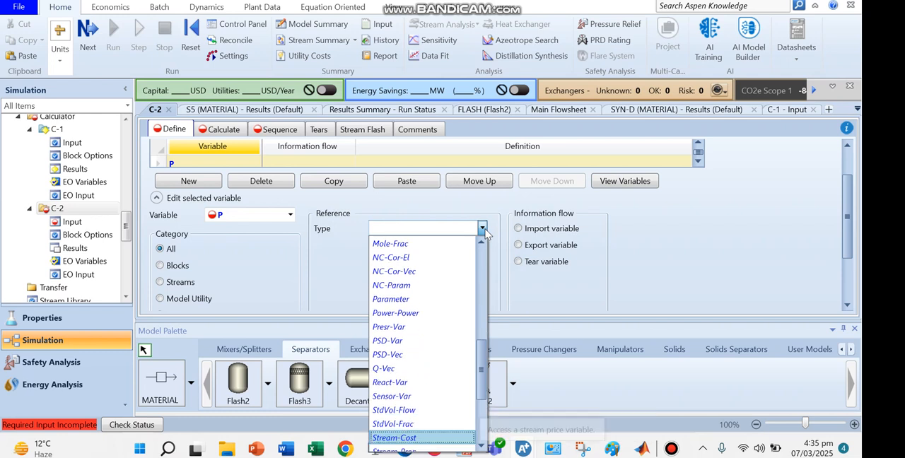
{"action": "key", "text": "Return"}
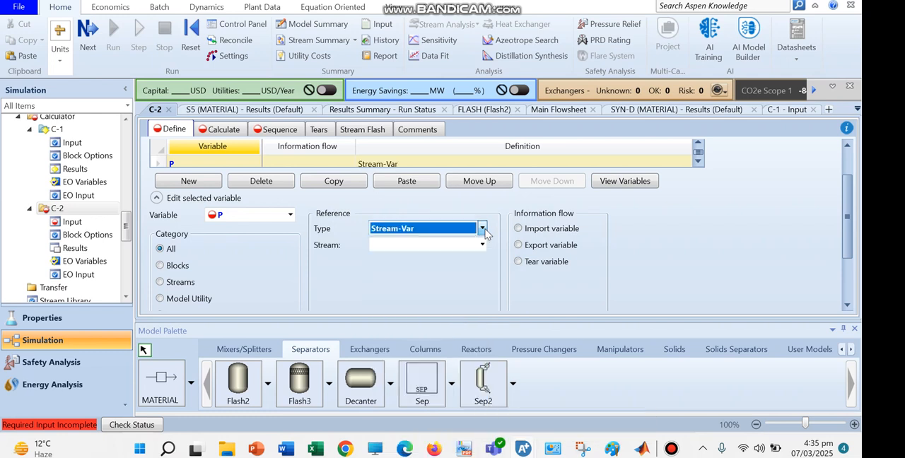
Reference P to stream SYN-D and choose the pressure variable PRES.
{"action": "left_click", "coordinate": [484, 246]}
{"action": "key", "text": "Down"}
{"action": "key", "text": "Down"}
{"action": "key", "text": "Down"}
{"action": "key", "text": "Down"}
{"action": "key", "text": "Down"}
{"action": "key", "text": "Down"}
{"action": "key", "text": "Down"}
{"action": "key", "text": "Down"}
{"action": "key", "text": "Down"}
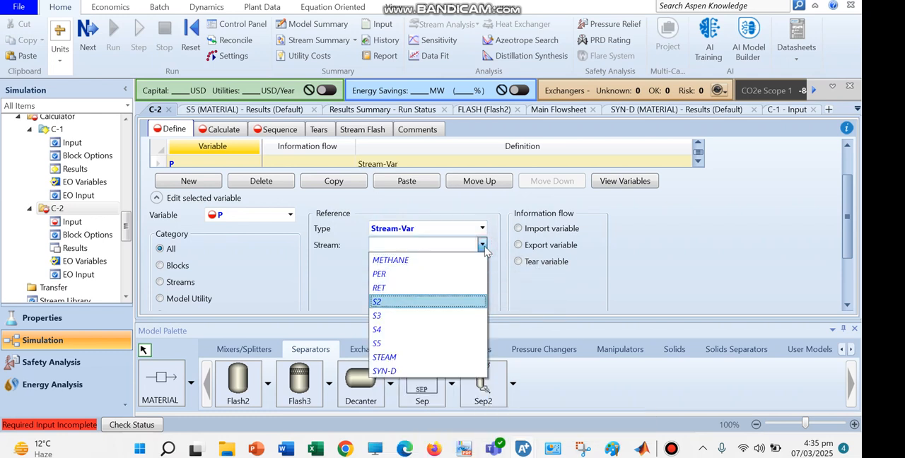
{"action": "key", "text": "Return"}
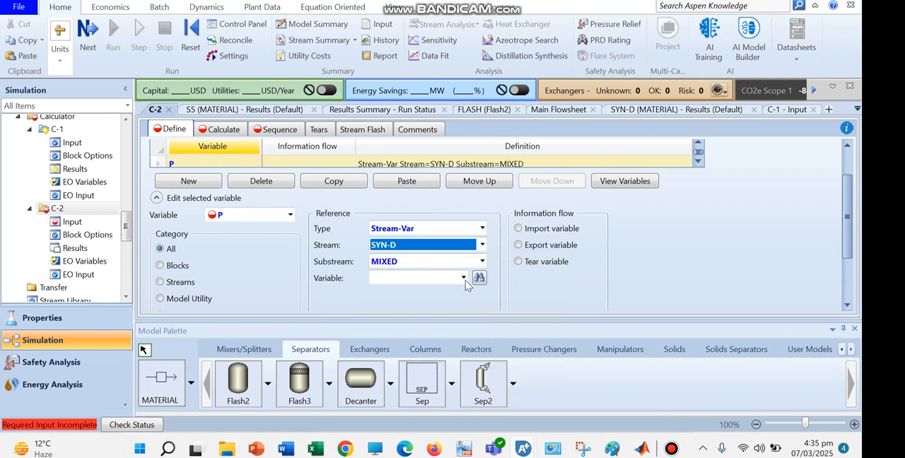
{"action": "left_click", "coordinate": [464, 278]}
{"action": "left_click", "coordinate": [460, 222]}
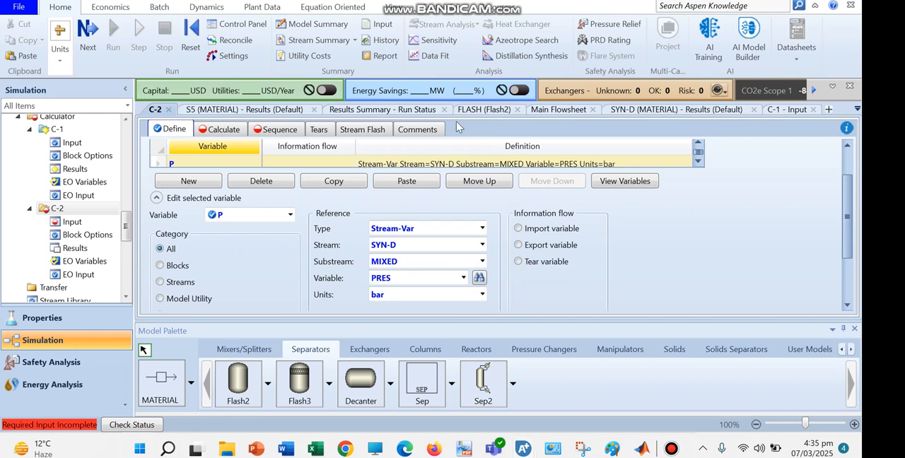
Use Fortran as the calculation method and enter the statement RCH4=1-EXP(-XCH4*P/1115).
{"action": "left_click", "coordinate": [220, 132]}
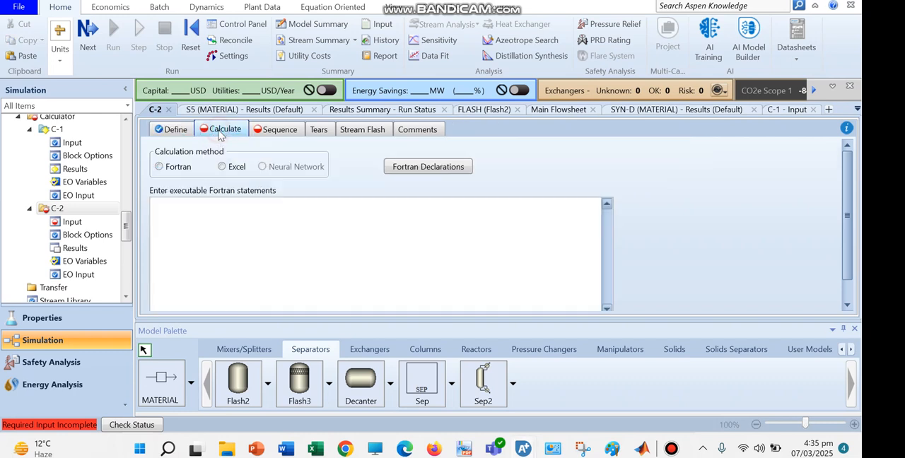
{"action": "left_click", "coordinate": [154, 202]}
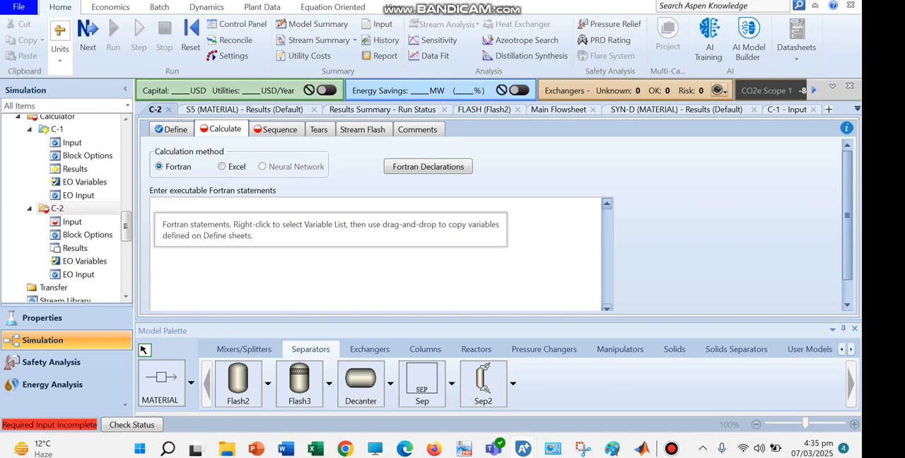
{"action": "left_click_drag", "start_coordinate": [191, 206], "coordinate": [150, 214]}
{"action": "key", "text": "Delete"}
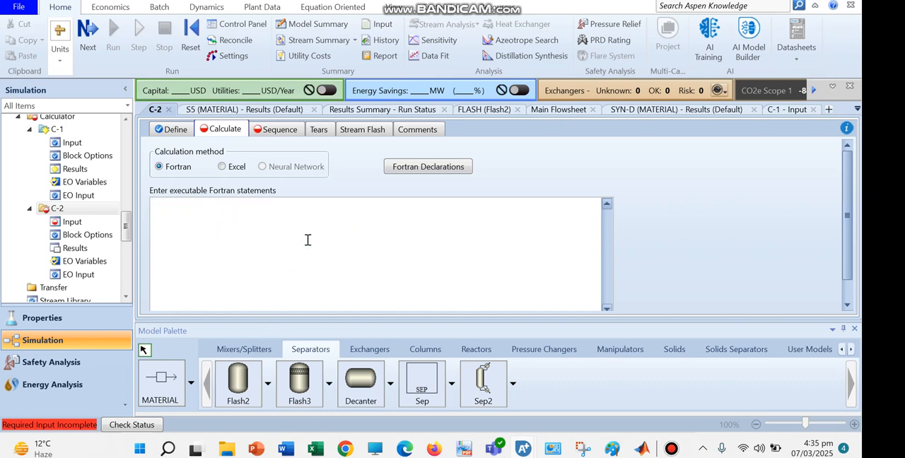
{"action": "type", "text": "RCH4=1-EXP(-"}
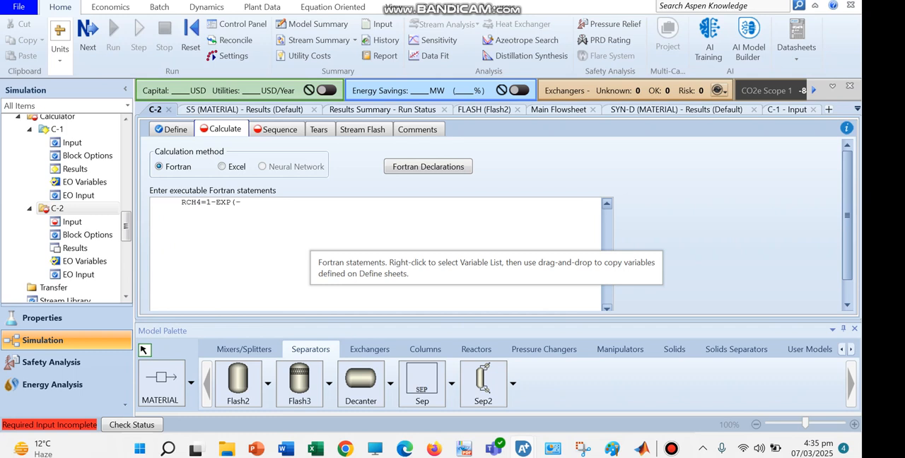
{"action": "type", "text": "*C"}
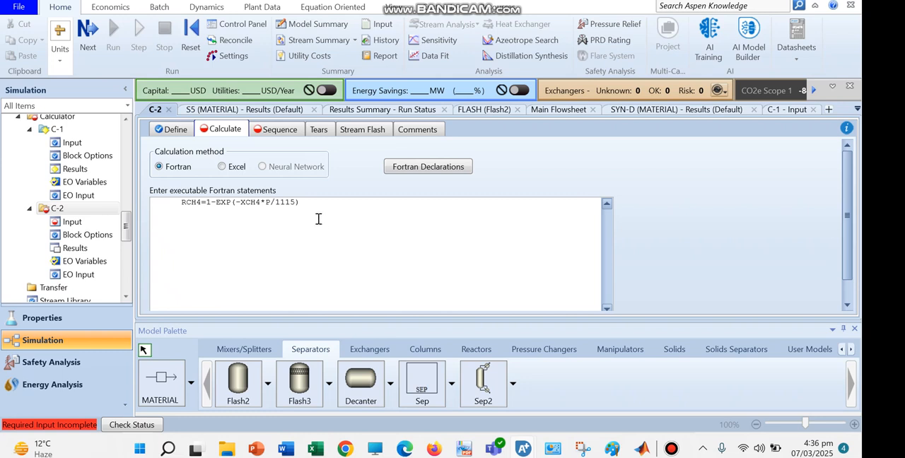
Duplicate the RCH4 Fortran statement onto a second line in calculator C-2.
{"action": "left_click_drag", "start_coordinate": [302, 205], "coordinate": [202, 206]}
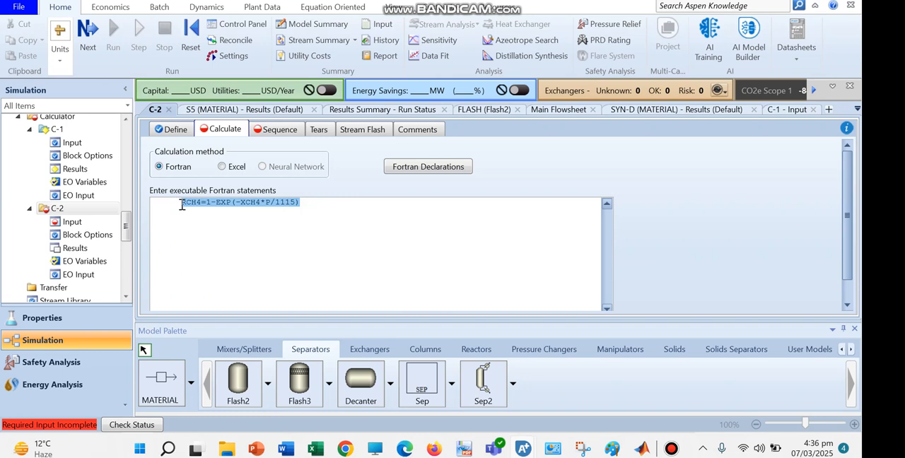
{"action": "key", "text": "ctrl+c"}
{"action": "left_click", "coordinate": [300, 204]}
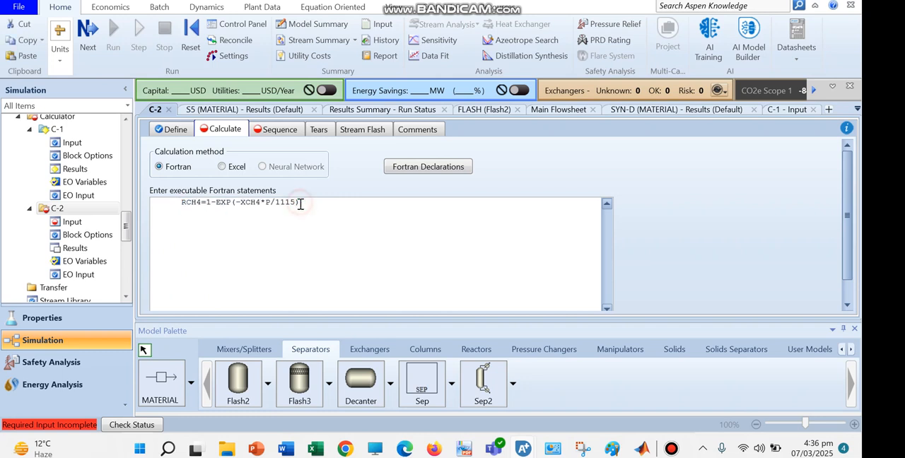
{"action": "key", "text": "Return"}
{"action": "key", "text": "ctrl+v"}
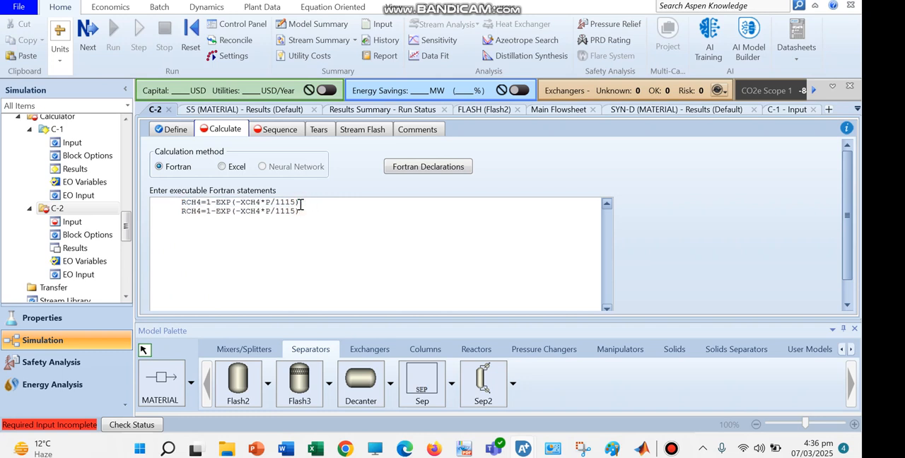
Edit the second Fortran statement to read RH2O=1-EXP(-XH2O*P/160).
{"action": "left_click", "coordinate": [203, 211]}
{"action": "key", "text": "BackSpace"}
{"action": "key", "text": "BackSpace"}
{"action": "key", "text": "BackSpace"}
{"action": "type", "text": "H2O"}
{"action": "left_click_drag", "start_coordinate": [262, 213], "coordinate": [256, 212]}
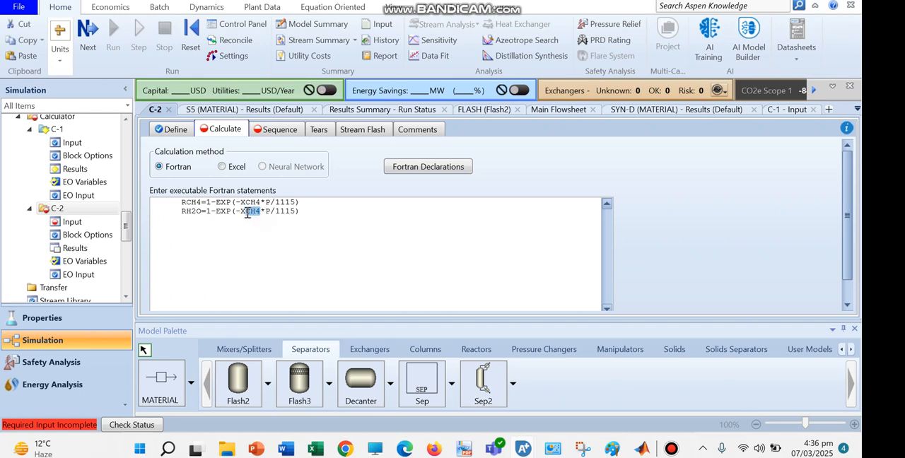
{"action": "type", "text": "H2O"}
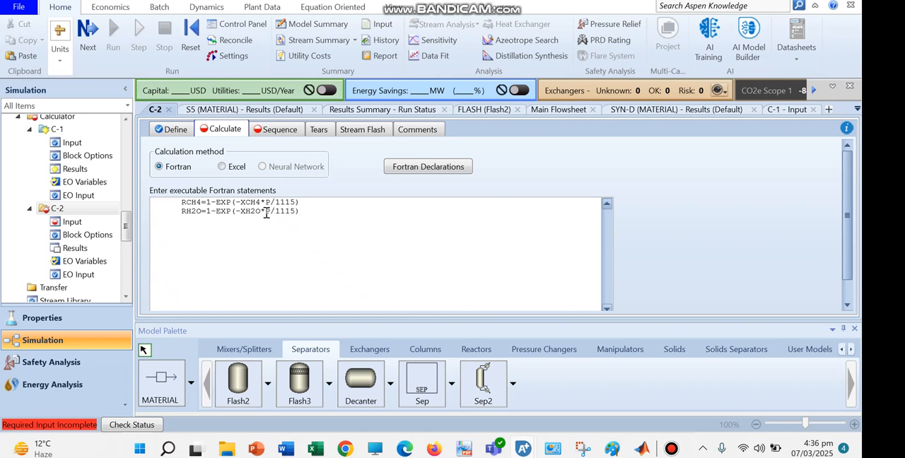
{"action": "left_click_drag", "start_coordinate": [295, 214], "coordinate": [273, 214]}
{"action": "type", "text": "1"}
{"action": "left_click", "coordinate": [300, 214]}
Add a third Fortran statement from the copied RCH4 line, edited to read RH2=1-EXP(-XH2*P/8.8).
{"action": "key", "text": "Return"}
{"action": "key", "text": "ctrl+v"}
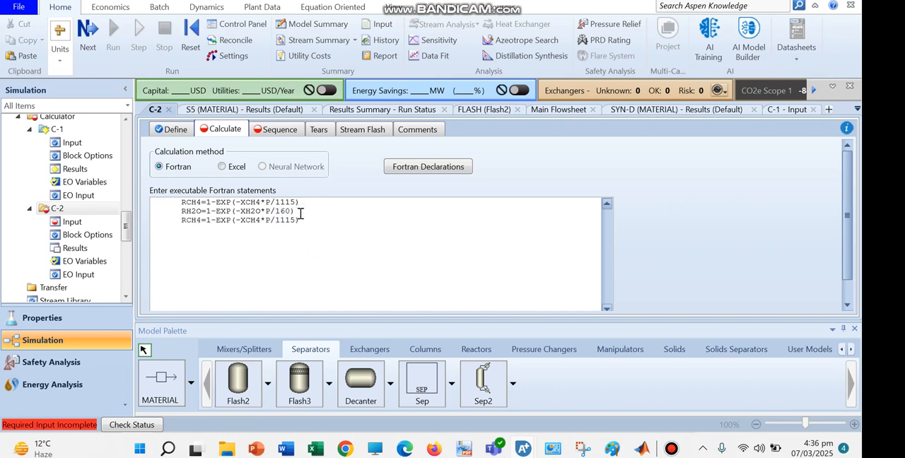
{"action": "key", "text": "BackSpace"}
{"action": "key", "text": "BackSpace"}
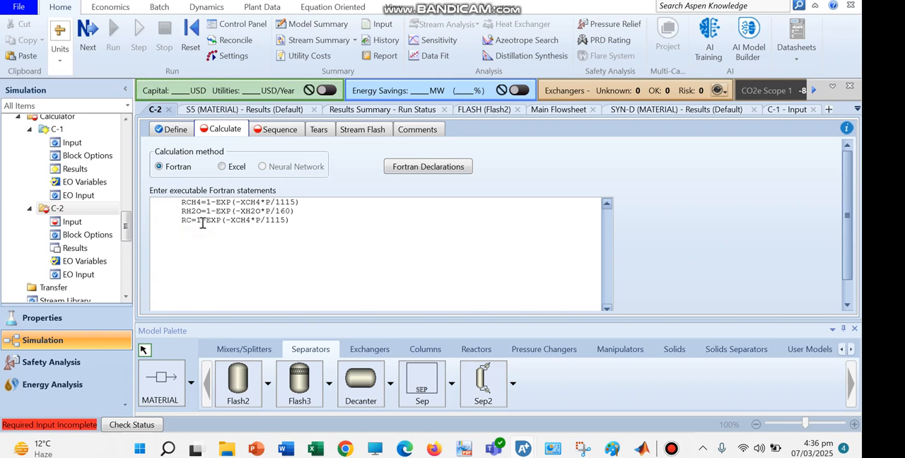
{"action": "key", "text": "BackSpace"}
{"action": "type", "text": "H2"}
{"action": "left_click", "coordinate": [257, 221]}
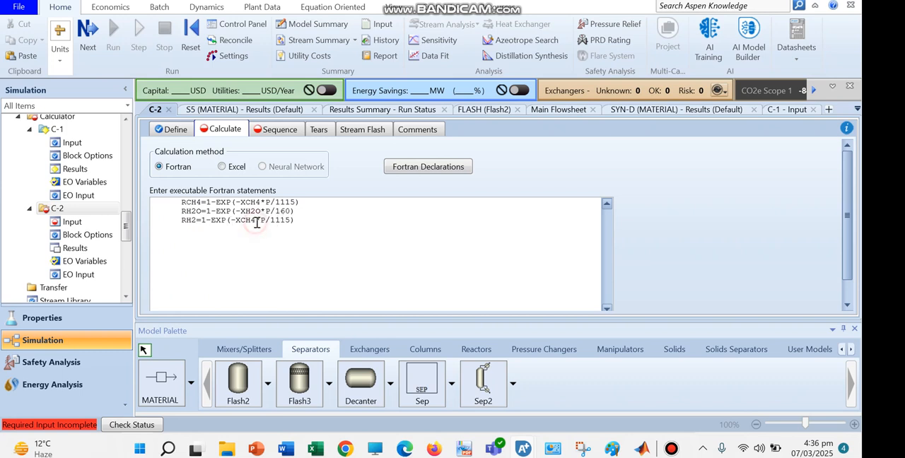
{"action": "key", "text": "BackSpace"}
{"action": "key", "text": "BackSpace"}
{"action": "key", "text": "BackSpace"}
{"action": "type", "text": "H2"}
{"action": "left_click_drag", "start_coordinate": [286, 221], "coordinate": [267, 222]}
{"action": "type", "text": "8.8"}
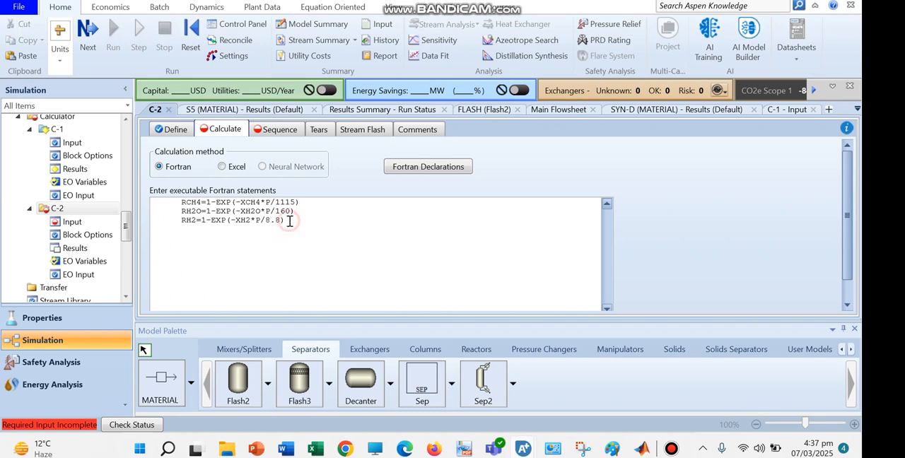
Add a fourth Fortran statement from the copied RCH4 line, edited to read RCO=1-EXP(-XCO*P/305).
{"action": "key", "text": "Return"}
{"action": "key", "text": "ctrl+v"}
{"action": "left_click", "coordinate": [198, 231]}
{"action": "key", "text": "BackSpace"}
{"action": "key", "text": "BackSpace"}
{"action": "type", "text": "O"}
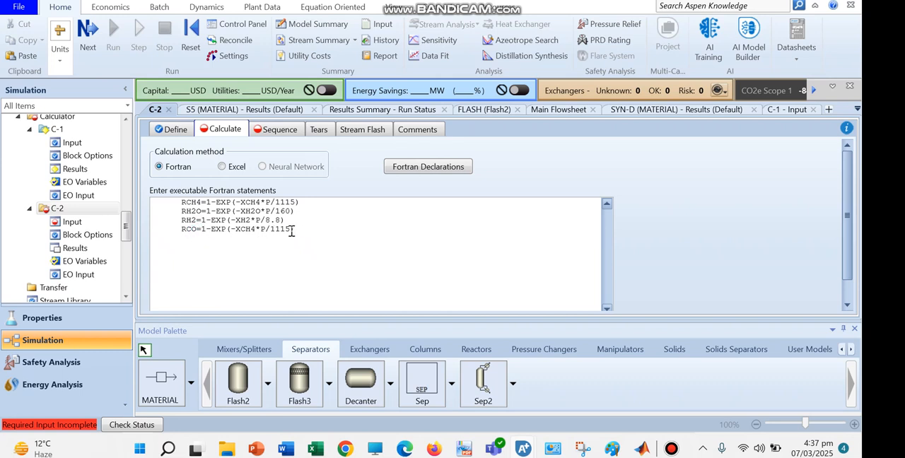
{"action": "left_click_drag", "start_coordinate": [255, 229], "coordinate": [246, 229]}
{"action": "type", "text": "O"}
{"action": "left_click_drag", "start_coordinate": [283, 232], "coordinate": [268, 232]}
{"action": "key", "text": "BackSpace"}
{"action": "left_click", "coordinate": [348, 172]}
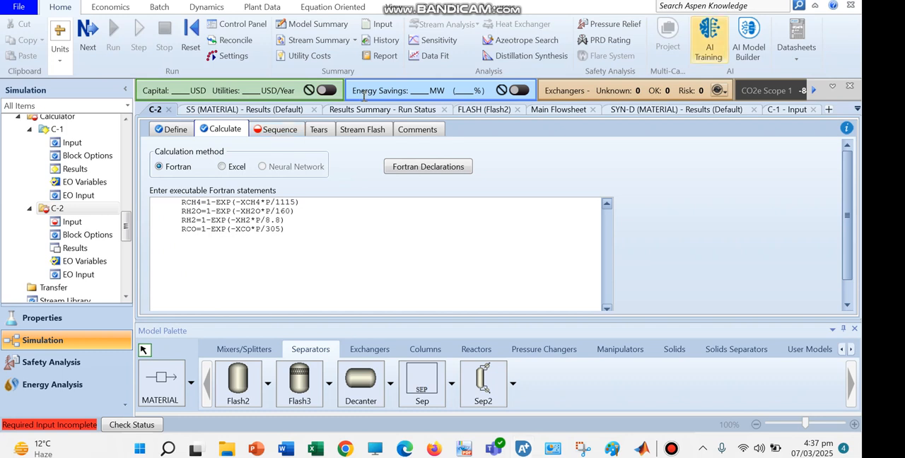
List XH2, XCO, XH2O, XCH4 and P as import variables in the execution sequence of calculator C-2.
{"action": "left_click", "coordinate": [280, 129]}
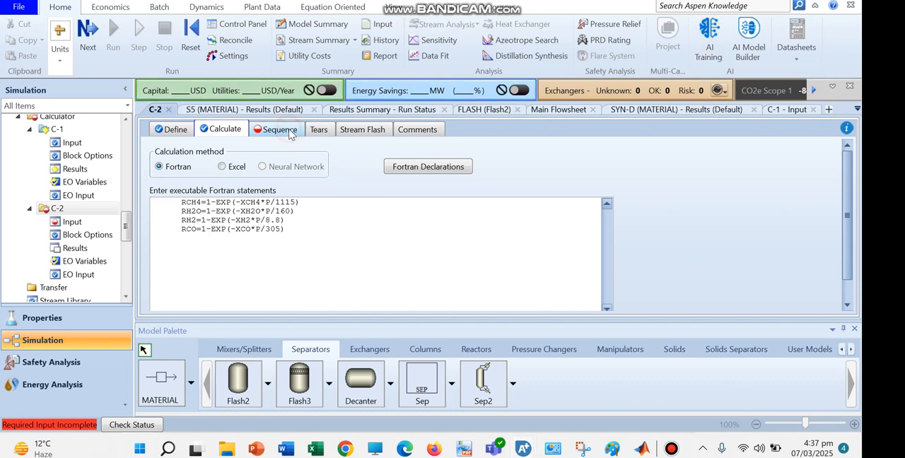
{"action": "left_click", "coordinate": [286, 234]}
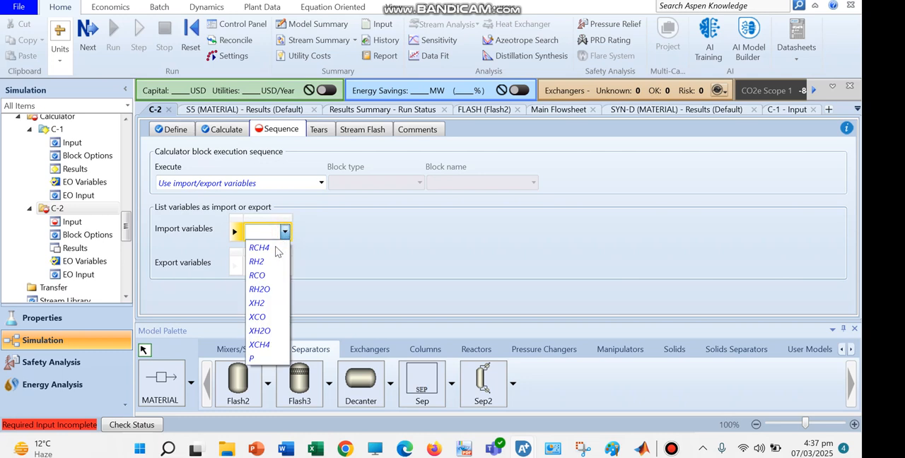
{"action": "left_click", "coordinate": [269, 305]}
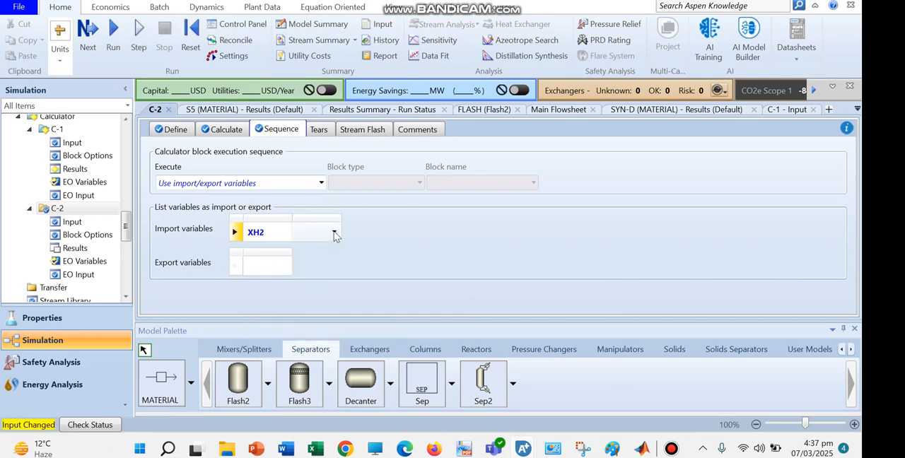
{"action": "left_click", "coordinate": [334, 232]}
{"action": "left_click", "coordinate": [311, 317]}
{"action": "left_click", "coordinate": [383, 232]}
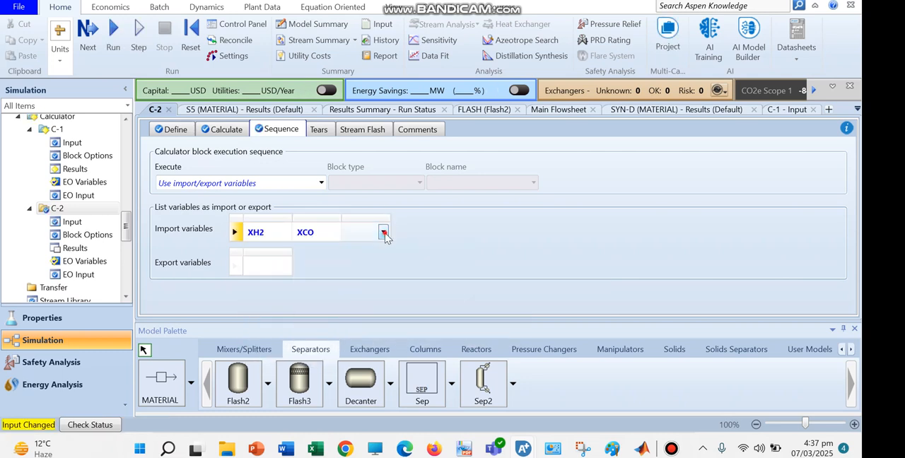
{"action": "left_click", "coordinate": [382, 232]}
{"action": "left_click", "coordinate": [365, 336]}
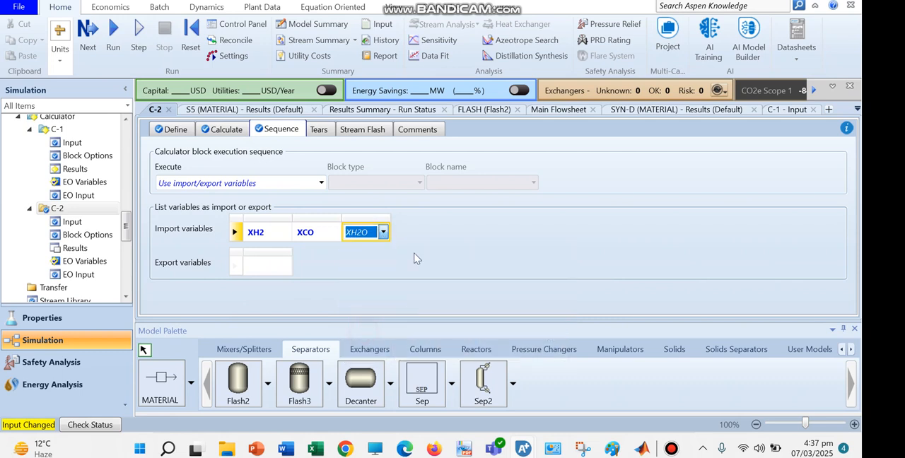
{"action": "left_click", "coordinate": [432, 232]}
{"action": "left_click", "coordinate": [432, 232]}
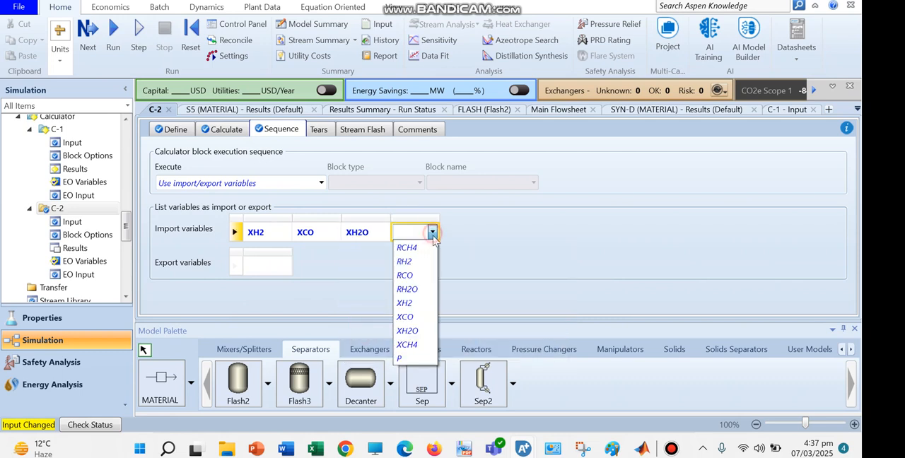
{"action": "left_click", "coordinate": [409, 345]}
{"action": "left_click", "coordinate": [361, 285]}
{"action": "left_click", "coordinate": [464, 232]}
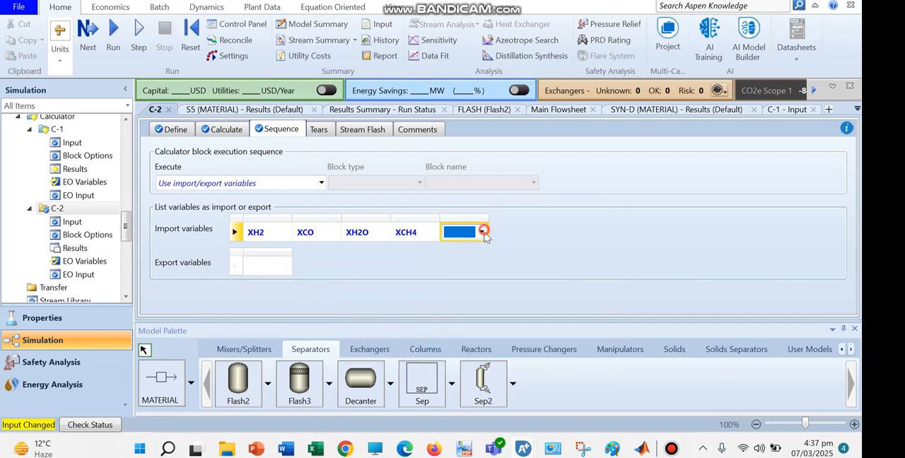
{"action": "left_click", "coordinate": [463, 232]}
{"action": "left_click", "coordinate": [448, 362]}
List RCH4, RH2, RH2O and RCO as export variables in the calculator's execution sequence.
{"action": "left_click", "coordinate": [299, 269]}
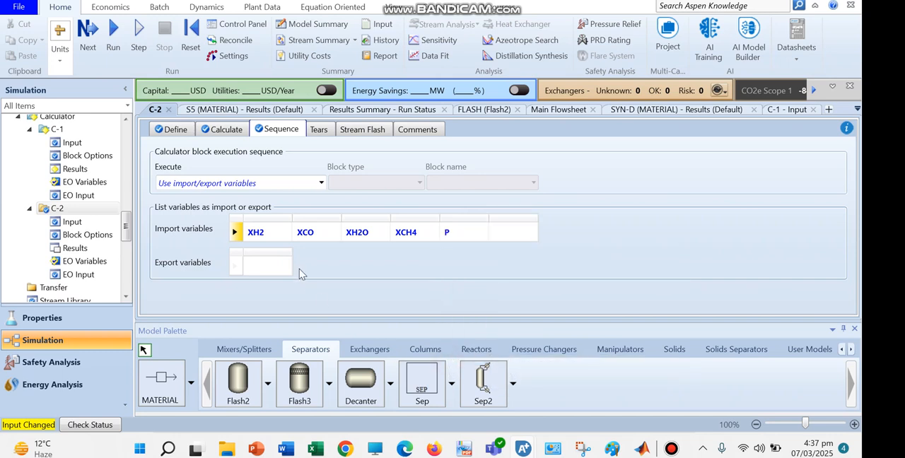
{"action": "left_click", "coordinate": [287, 266]}
{"action": "left_click", "coordinate": [272, 281]}
{"action": "left_click", "coordinate": [333, 267]}
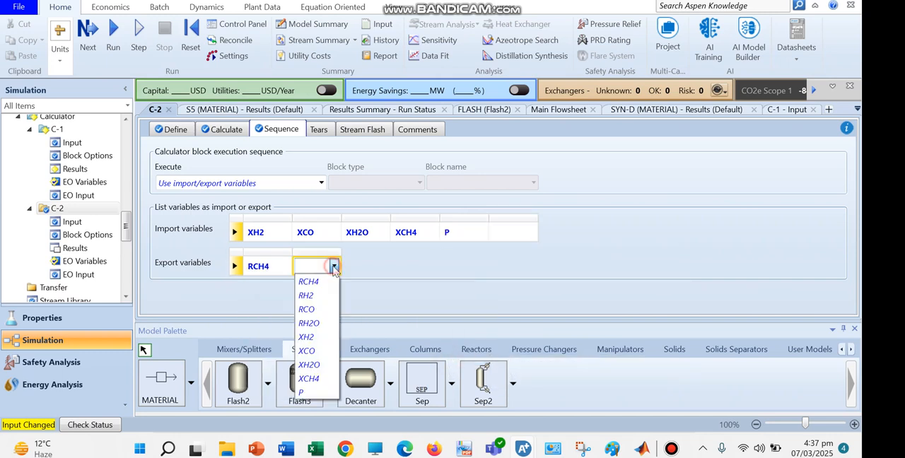
{"action": "left_click", "coordinate": [309, 295]}
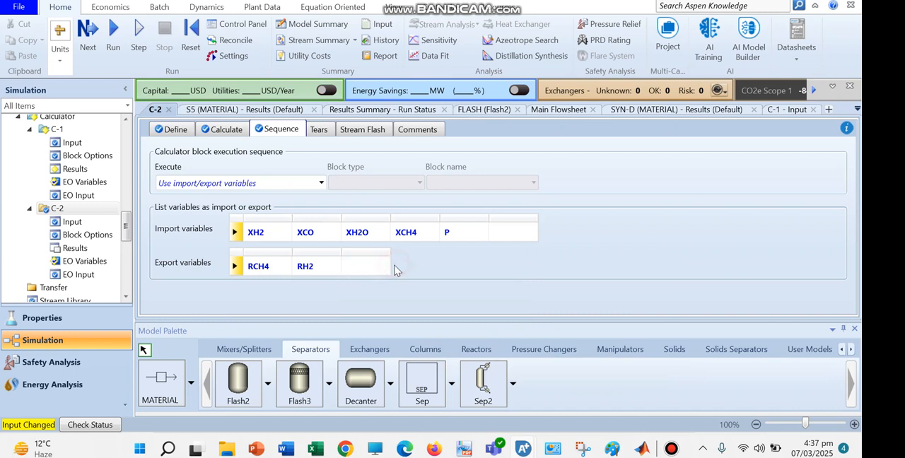
{"action": "left_click", "coordinate": [387, 267]}
{"action": "left_click", "coordinate": [363, 324]}
{"action": "left_click", "coordinate": [424, 267]}
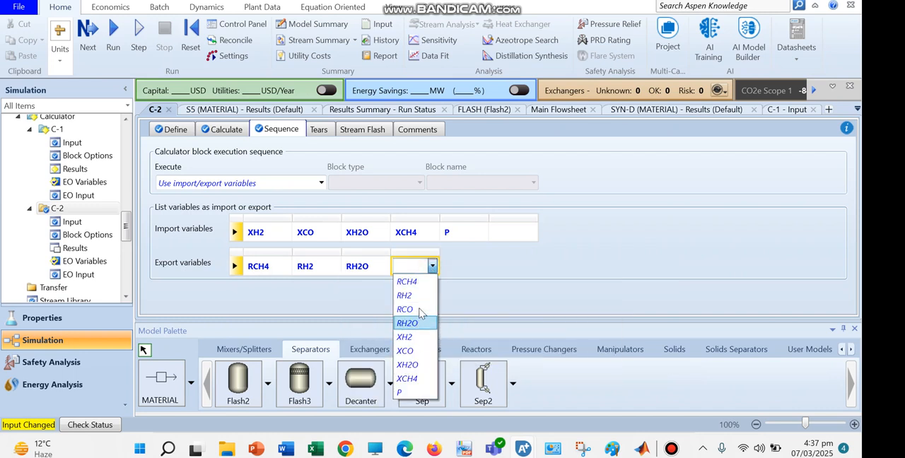
{"action": "left_click", "coordinate": [420, 310]}
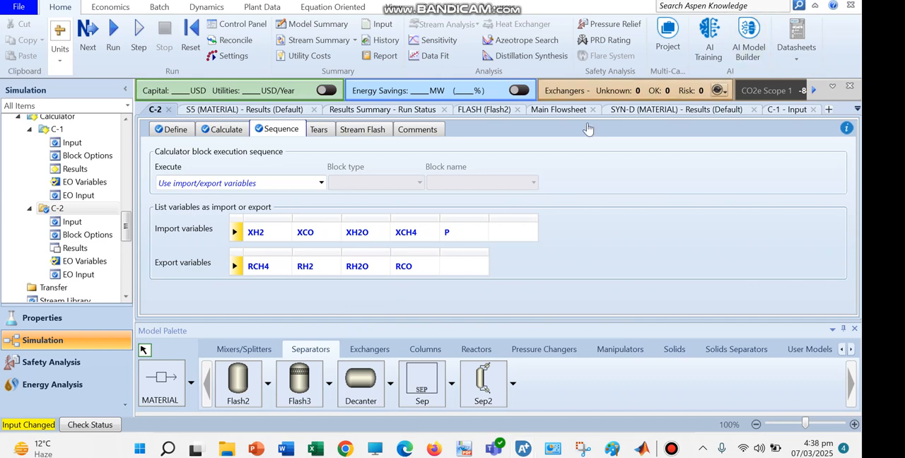
Run the simulation and expand the component mole flows in the MEMBRANE block's stream results.
{"action": "left_click", "coordinate": [113, 44]}
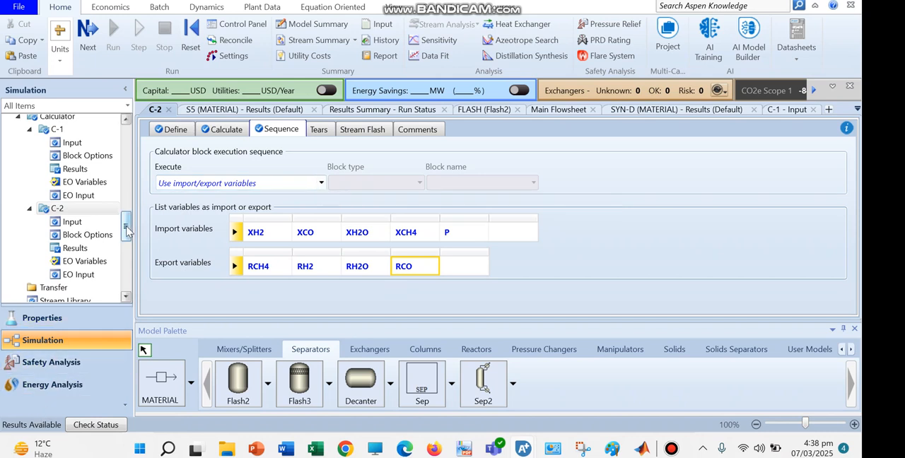
{"action": "left_click_drag", "start_coordinate": [126, 230], "coordinate": [128, 175]}
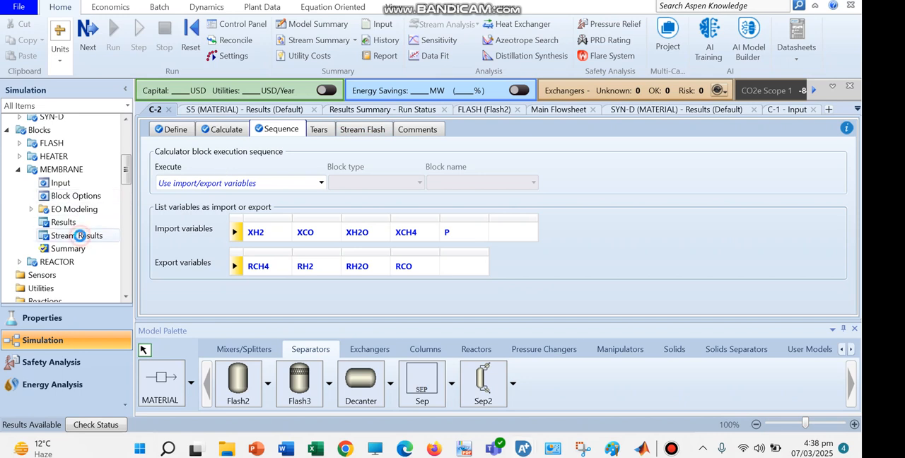
{"action": "left_click_drag", "start_coordinate": [845, 171], "coordinate": [832, 283]}
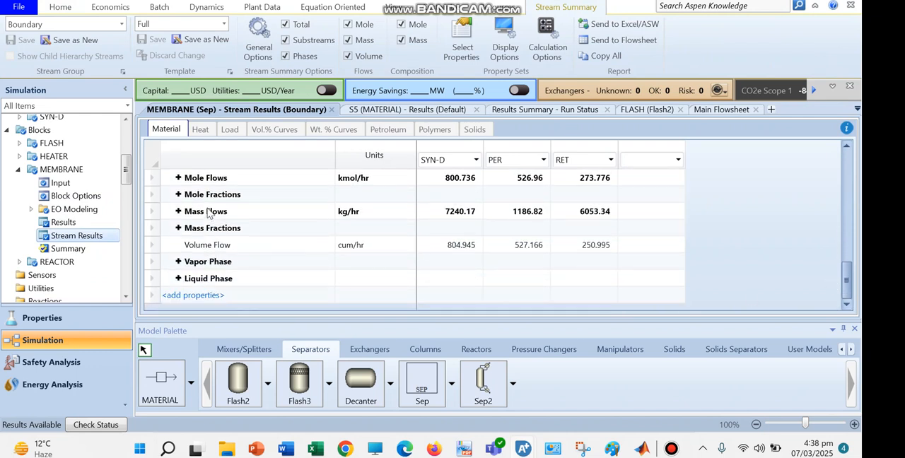
{"action": "left_click", "coordinate": [178, 179]}
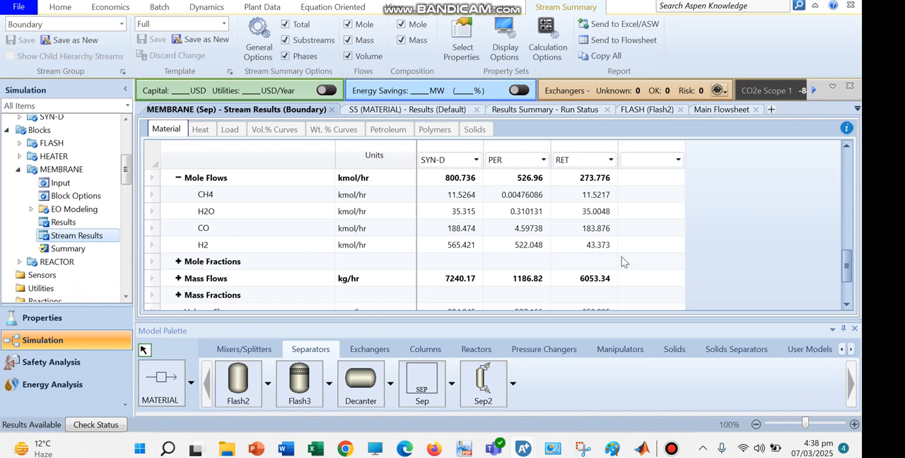
Examine the component mole fractions of SYN-D, PER and RET, especially H2 in the permeate.
{"action": "left_click_drag", "start_coordinate": [844, 267], "coordinate": [844, 275]}
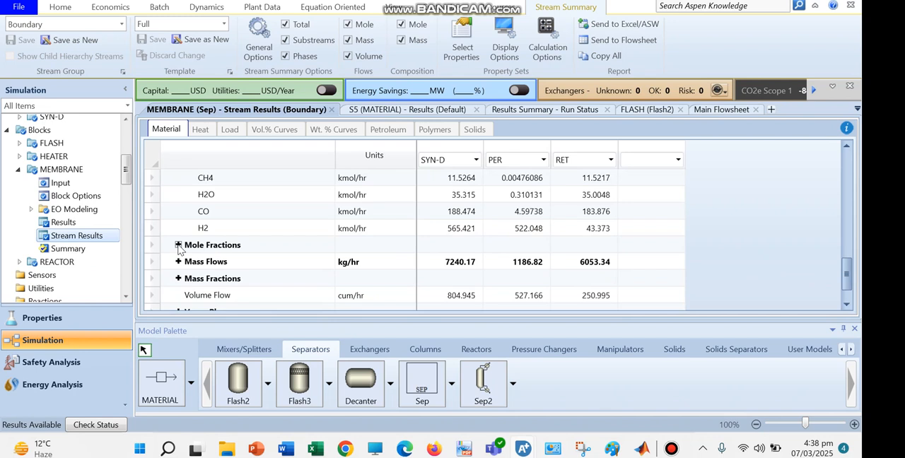
{"action": "left_click", "coordinate": [178, 244]}
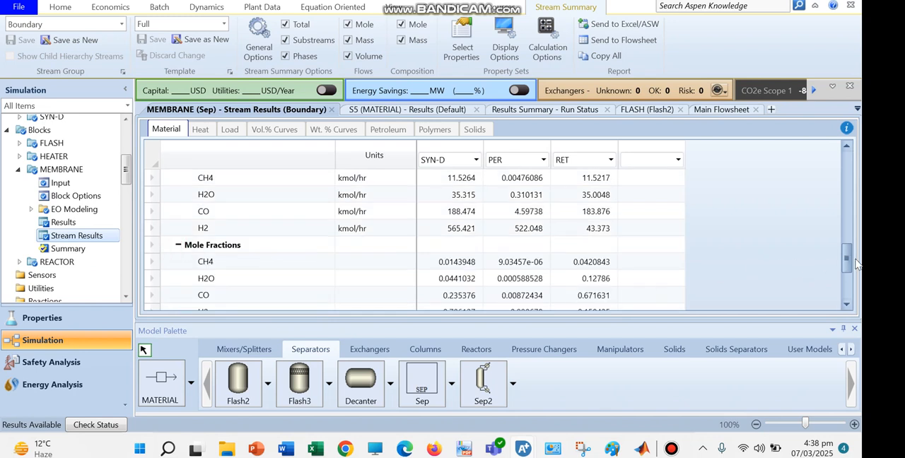
{"action": "left_click_drag", "start_coordinate": [851, 262], "coordinate": [849, 270]}
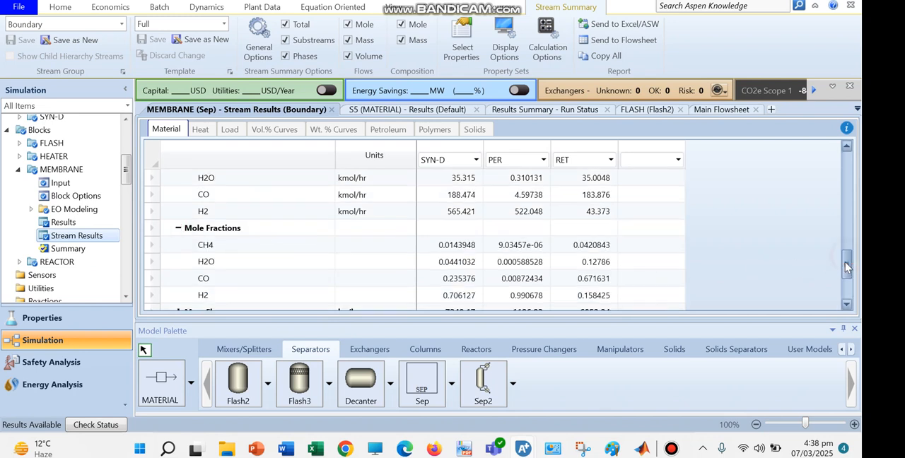
{"action": "left_click", "coordinate": [527, 296]}
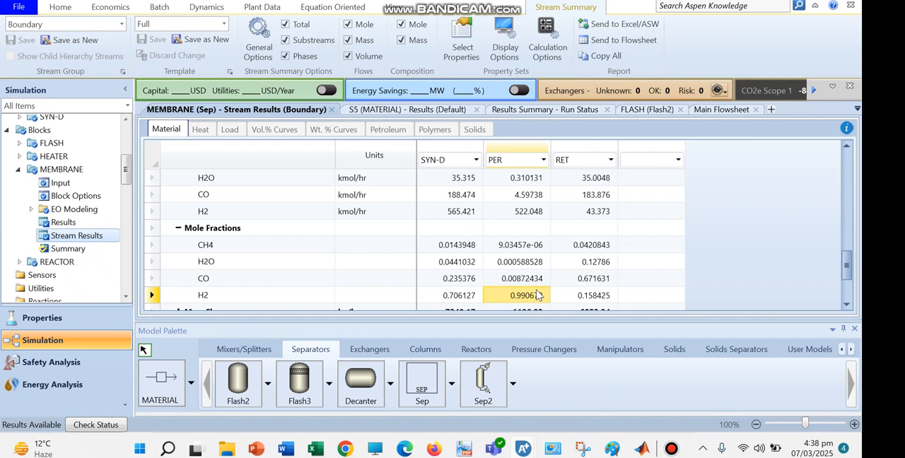
{"action": "left_click_drag", "start_coordinate": [849, 268], "coordinate": [838, 246]}
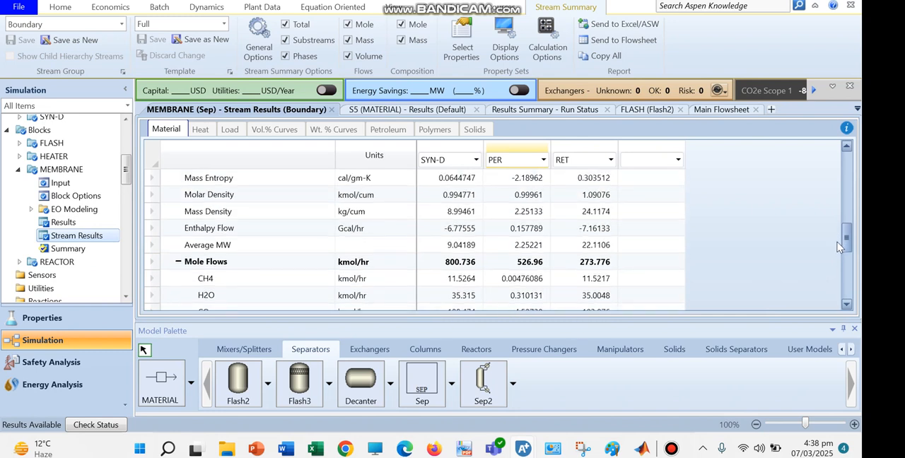
Display the main flowsheet to view the stream flows around the MEMBRANE separator.
{"action": "left_click", "coordinate": [391, 10]}
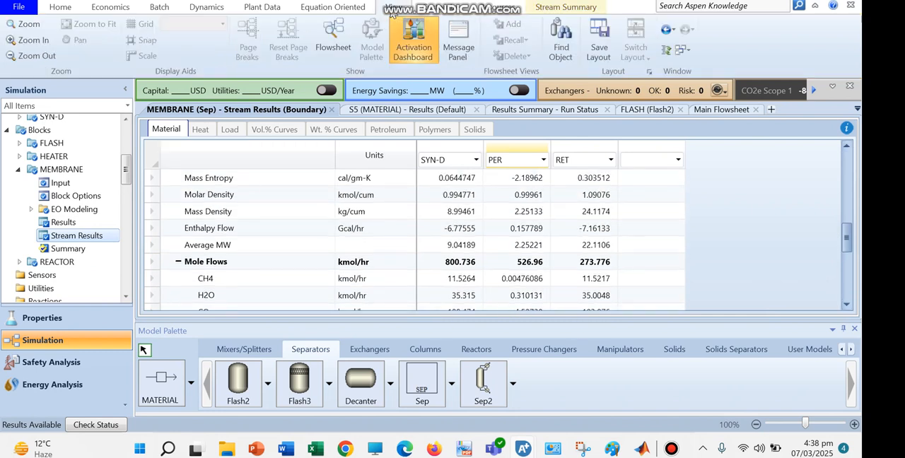
{"action": "left_click", "coordinate": [333, 39]}
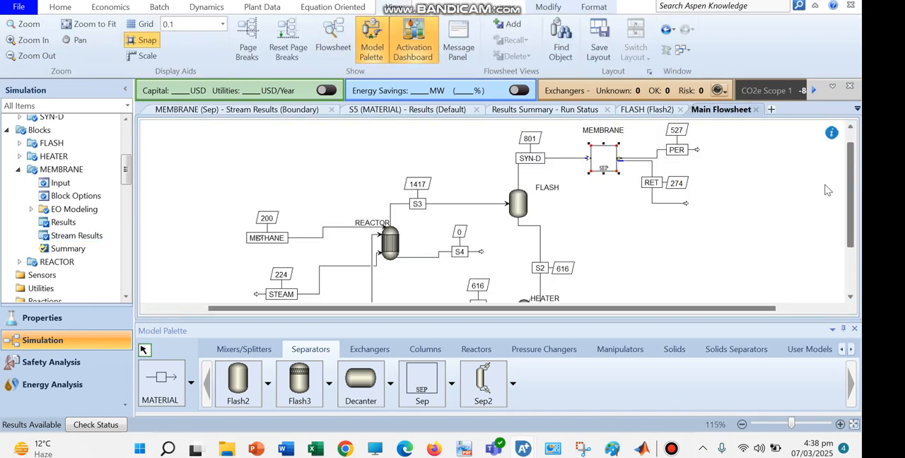
{"action": "mouse_move", "coordinate": [847, 174]}
{"action": "left_mouse_down"}
{"action": "mouse_move", "coordinate": [847, 194]}
{"action": "mouse_move", "coordinate": [847, 175]}
{"action": "left_mouse_up"}
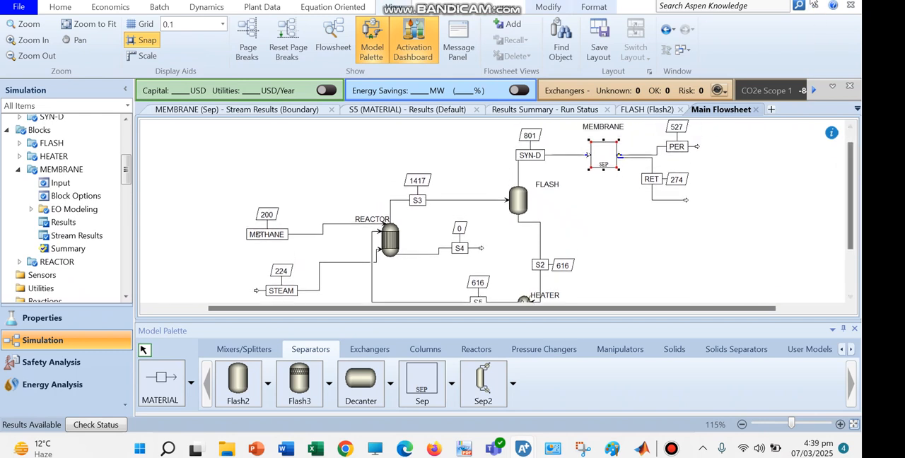
Reinitialize the whole simulation, run it again and display the Run Status results.
{"action": "left_click", "coordinate": [60, 7]}
{"action": "left_click", "coordinate": [237, 37]}
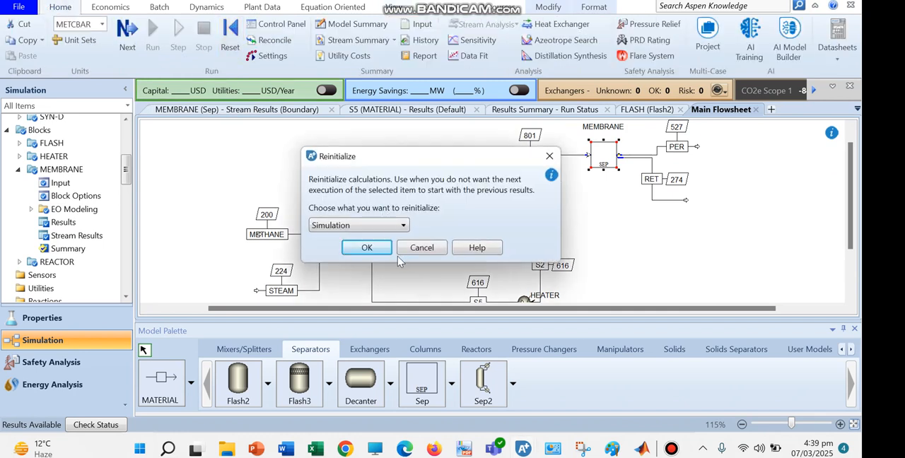
{"action": "left_click", "coordinate": [366, 246]}
{"action": "left_click", "coordinate": [500, 231]}
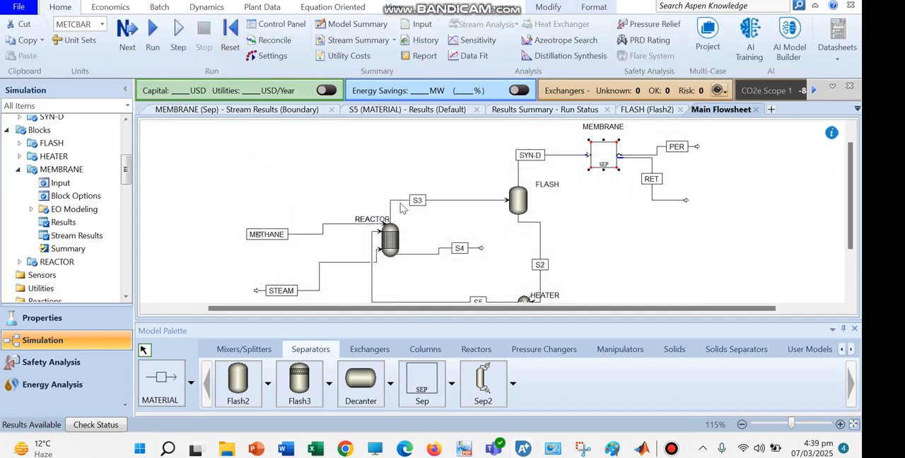
{"action": "left_click", "coordinate": [153, 42]}
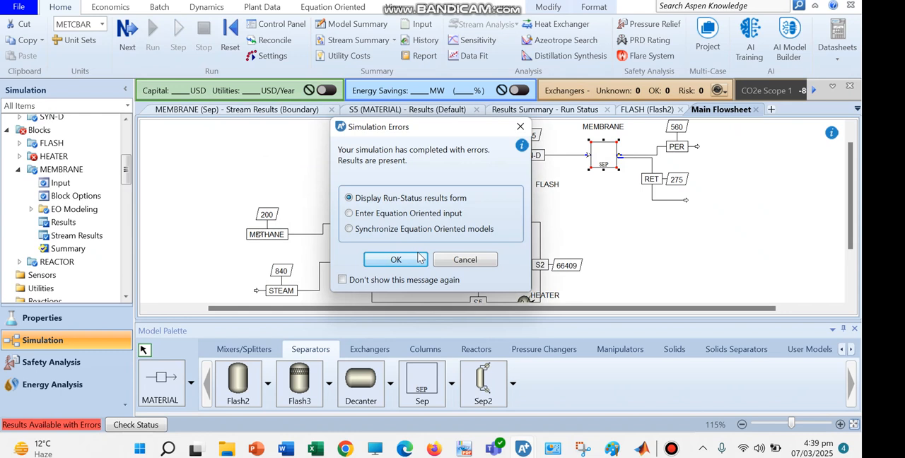
{"action": "left_click", "coordinate": [395, 260]}
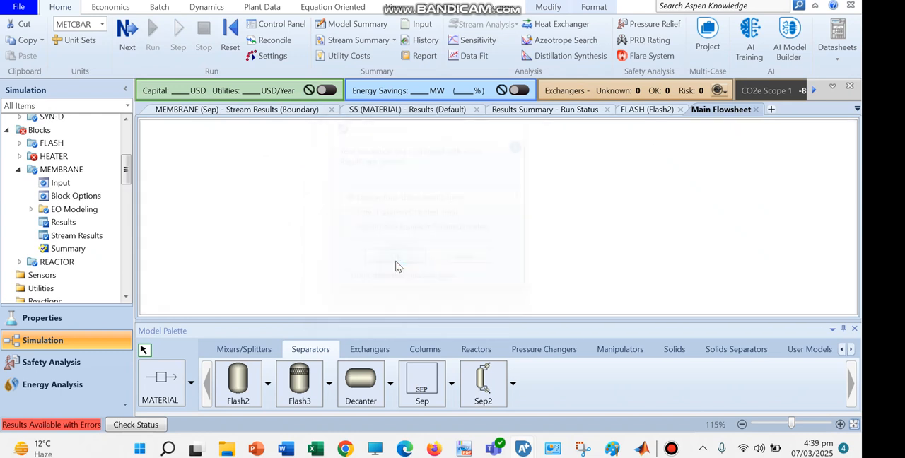
Disconnect recycle stream S5 from the REACTOR inlet on the main flowsheet, leaving its end free.
{"action": "left_click", "coordinate": [391, 7]}
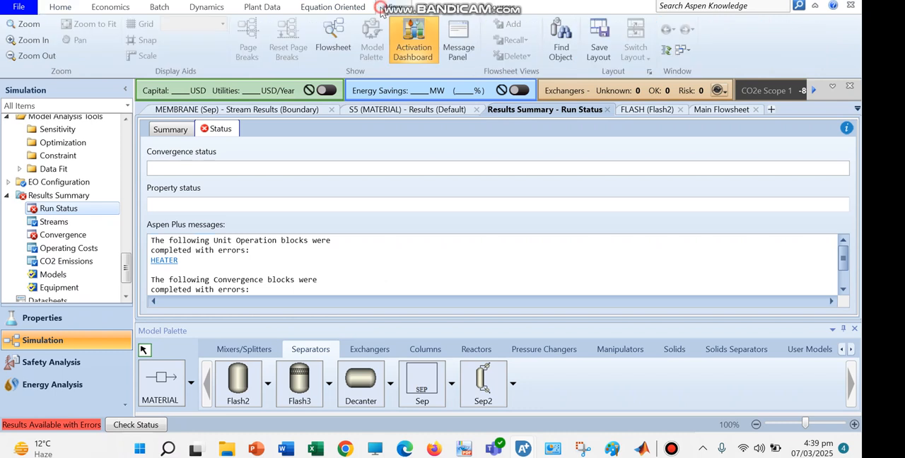
{"action": "left_click", "coordinate": [333, 39]}
{"action": "left_click", "coordinate": [388, 239]}
{"action": "left_click_drag", "start_coordinate": [852, 146], "coordinate": [856, 173]}
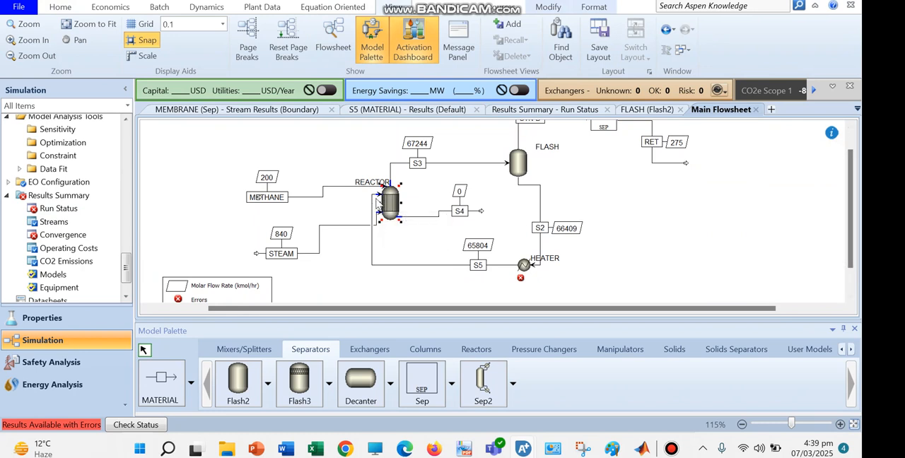
{"action": "left_click", "coordinate": [372, 240]}
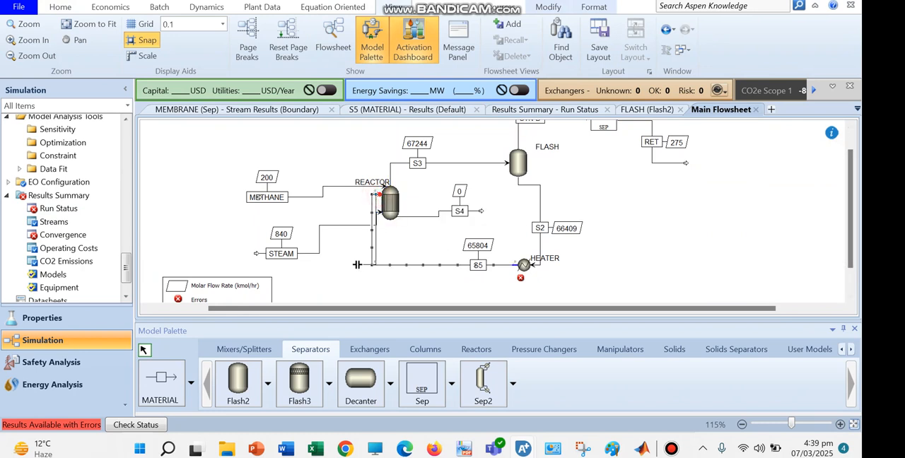
{"action": "left_click_drag", "start_coordinate": [357, 265], "coordinate": [367, 266]}
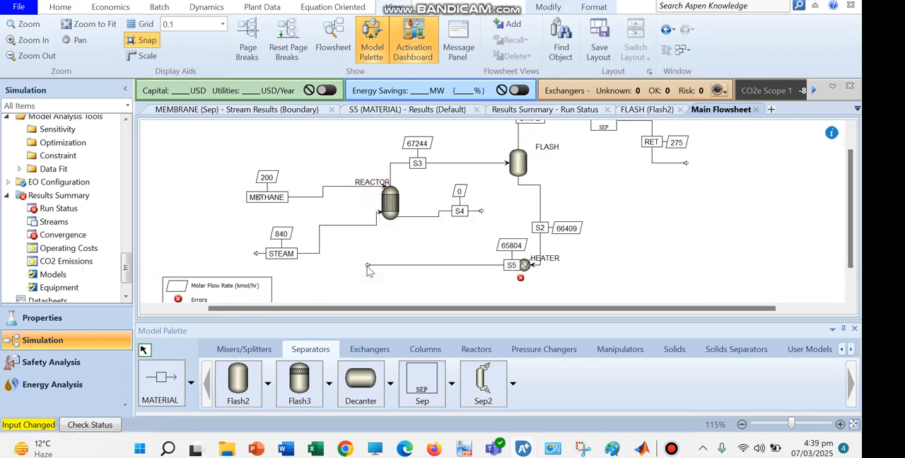
Set calculator C-1's Fortran statement to FS=4.2*FM and run the simulation with the recycle open.
{"action": "left_click_drag", "start_coordinate": [124, 269], "coordinate": [126, 211]}
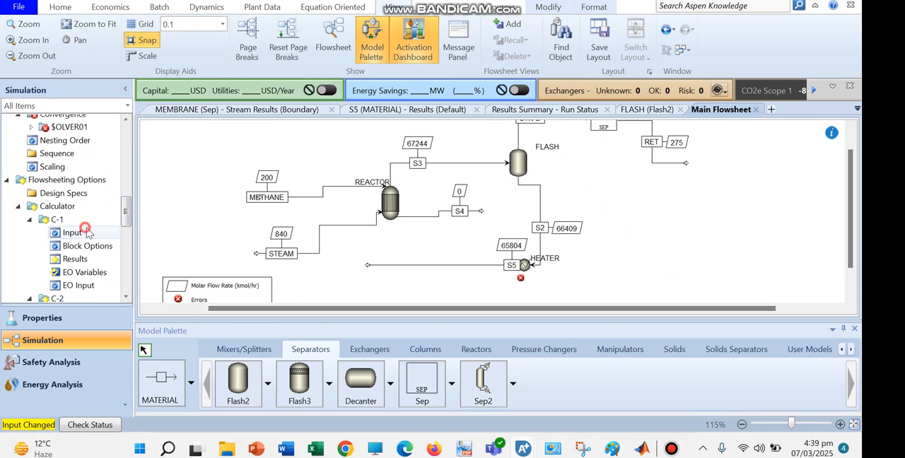
{"action": "left_click", "coordinate": [90, 227]}
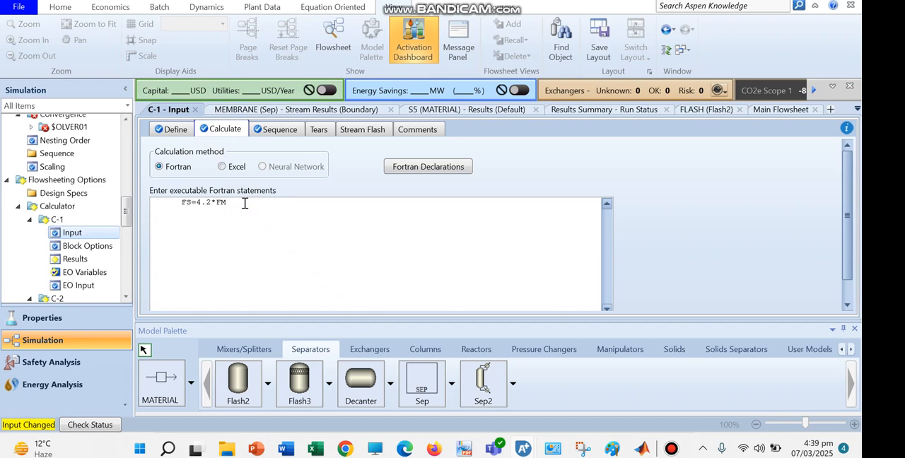
{"action": "left_click", "coordinate": [62, 9]}
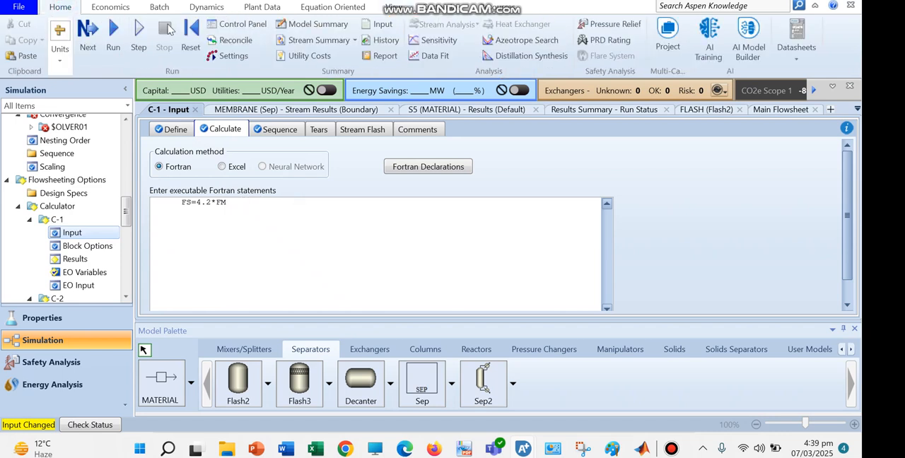
{"action": "left_click", "coordinate": [113, 44]}
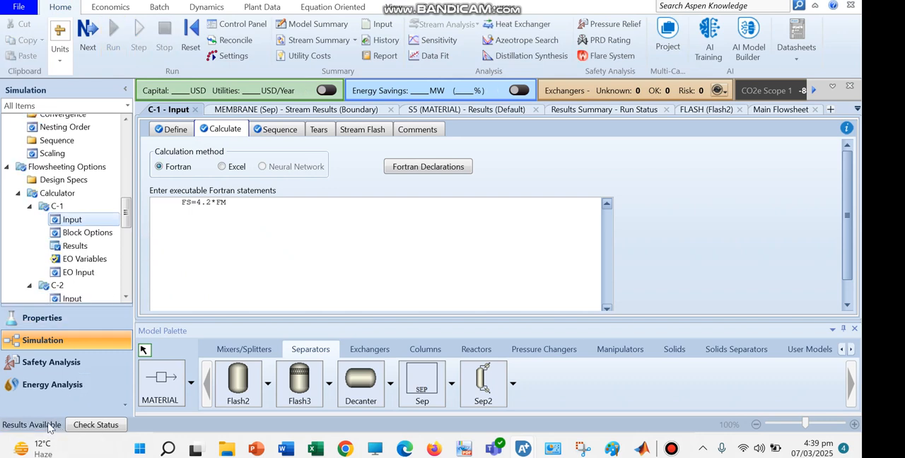
Extend the FS=4.2*FM statement in calculator C-1 and reconnect stream S5 to the REACTOR inlet on the main flowsheet.
{"action": "left_click", "coordinate": [228, 202]}
{"action": "left_click", "coordinate": [400, 10]}
{"action": "left_click", "coordinate": [333, 41]}
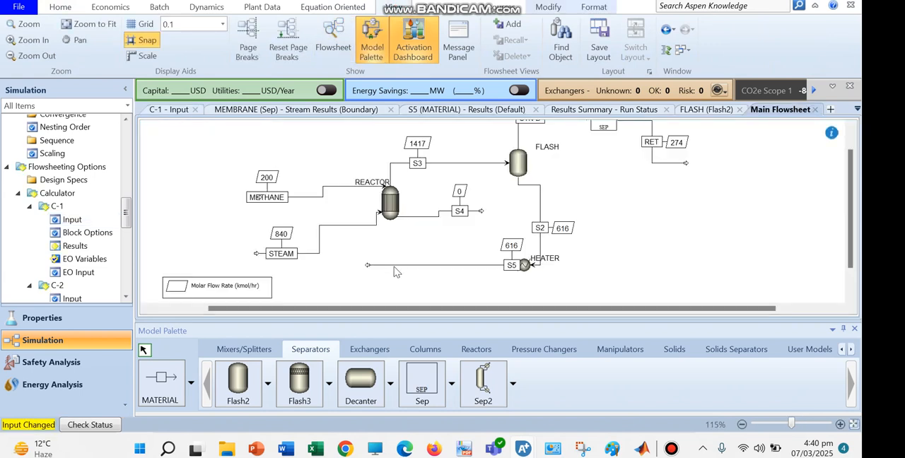
{"action": "left_click_drag", "start_coordinate": [367, 266], "coordinate": [376, 194]}
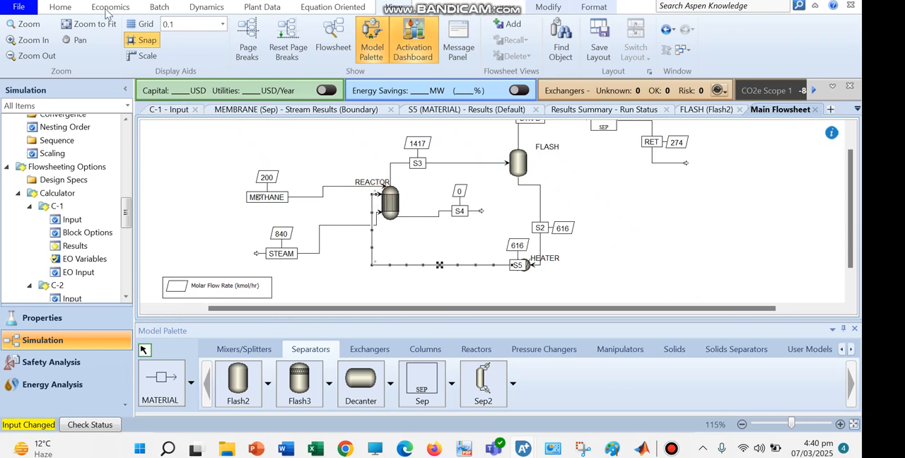
Run the simulation with the recycle closed and check the molar flows of STEAM, SYN-D, PER and RET on the flowsheet.
{"action": "left_click", "coordinate": [62, 9]}
{"action": "left_click", "coordinate": [155, 41]}
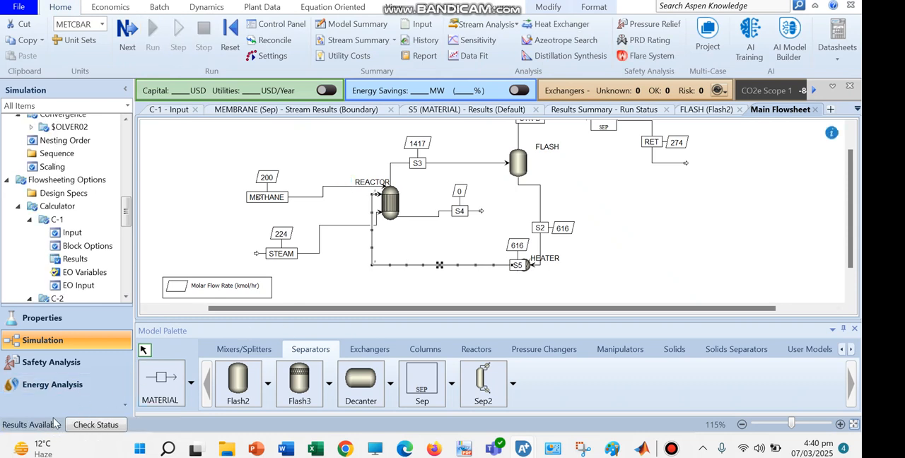
{"action": "scroll", "coordinate": [843, 180], "scroll_direction": "up", "scroll_amount": 2}
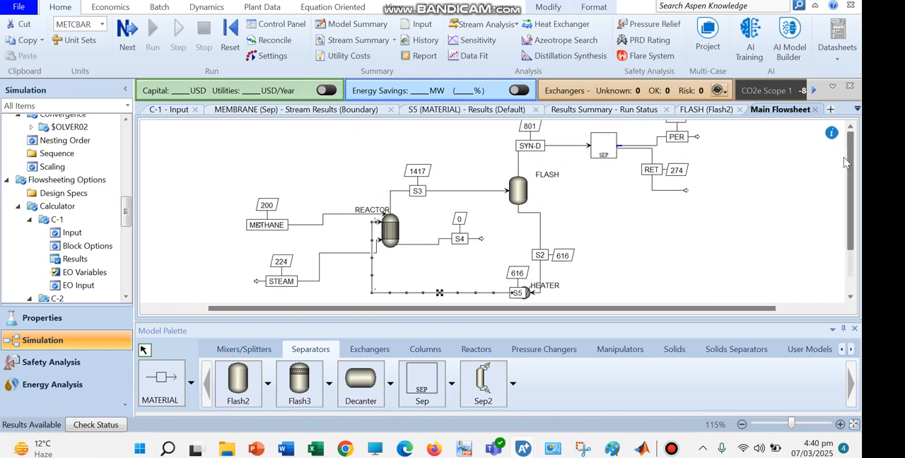
{"action": "left_click", "coordinate": [852, 128]}
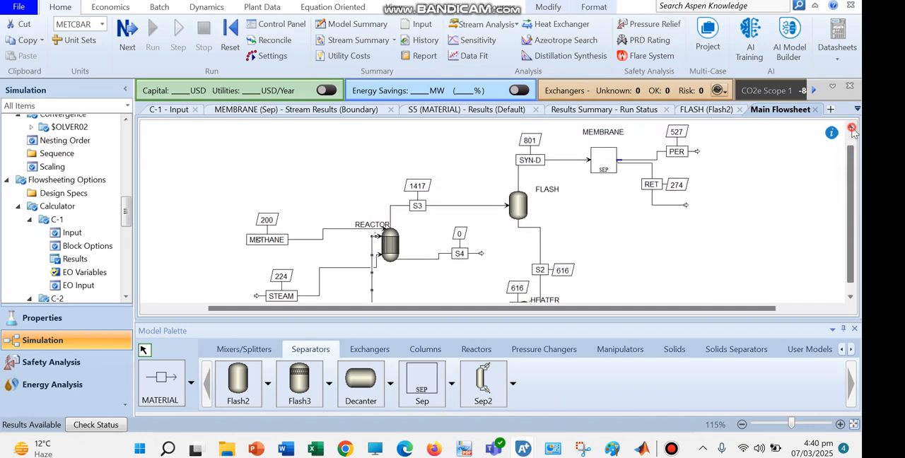